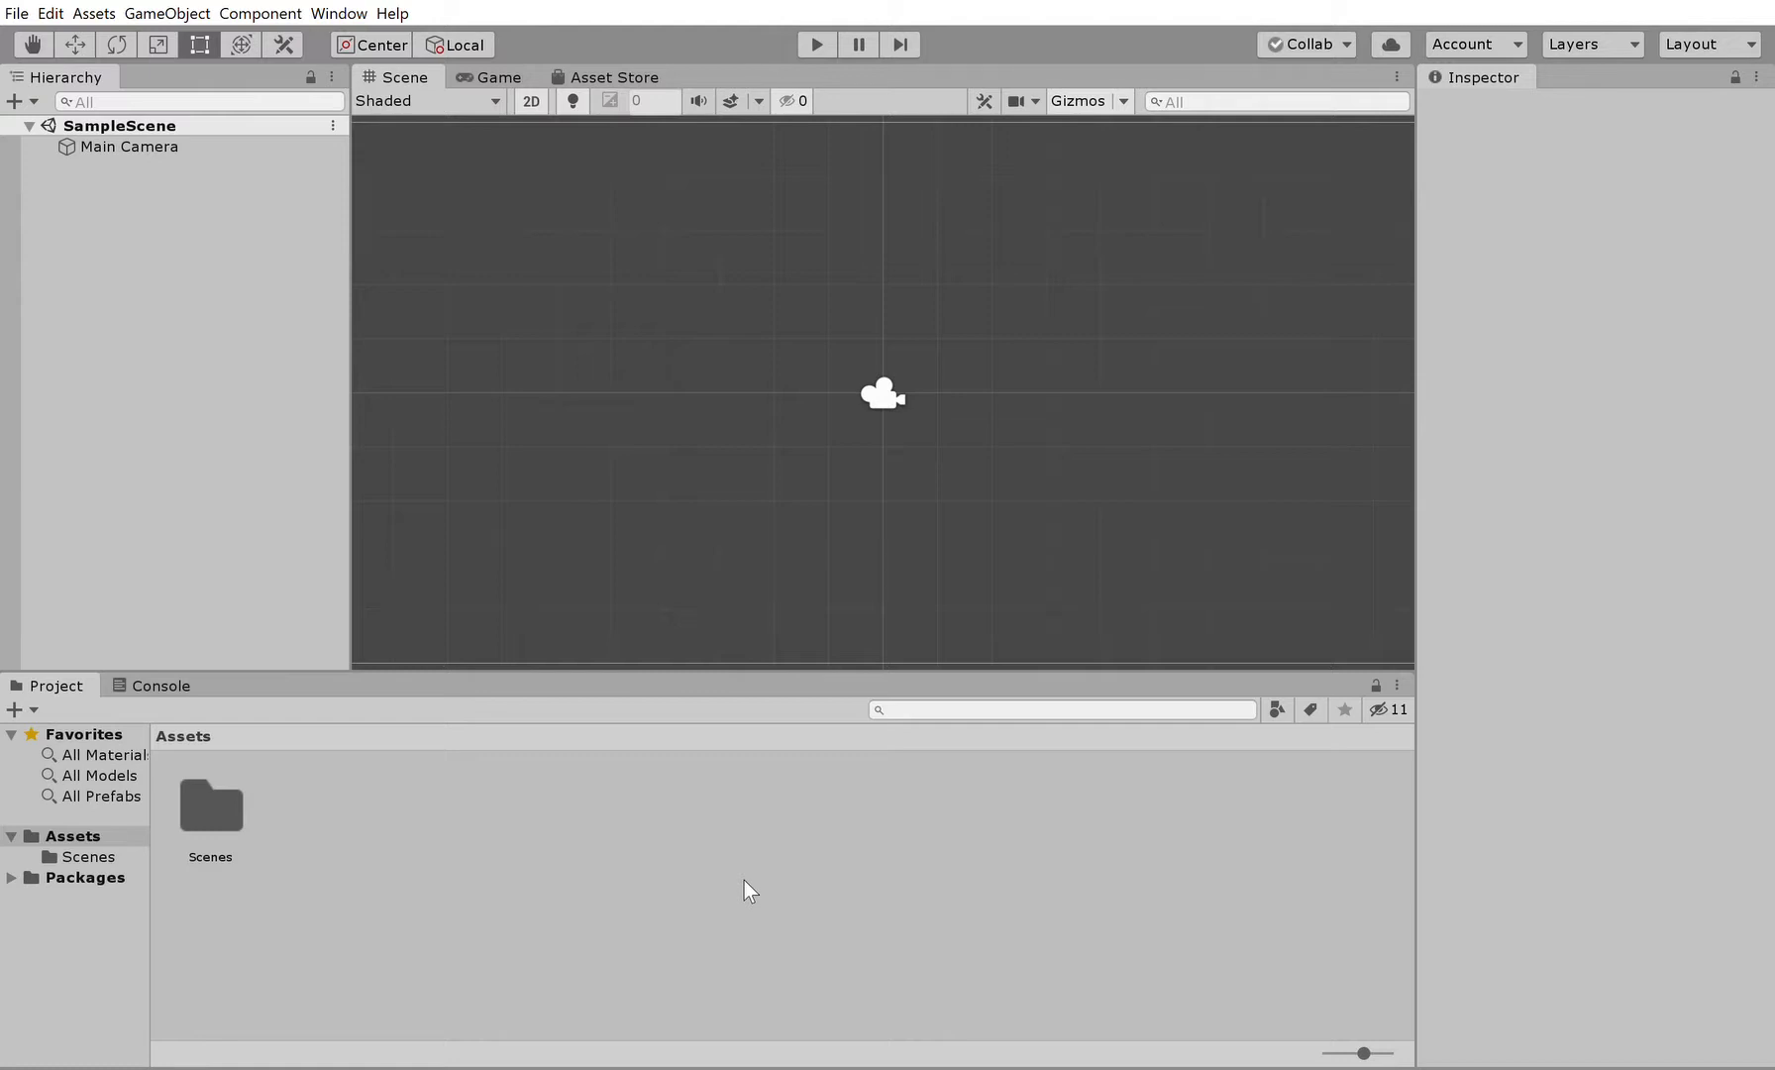
scroll(851, 526, "down", 3)
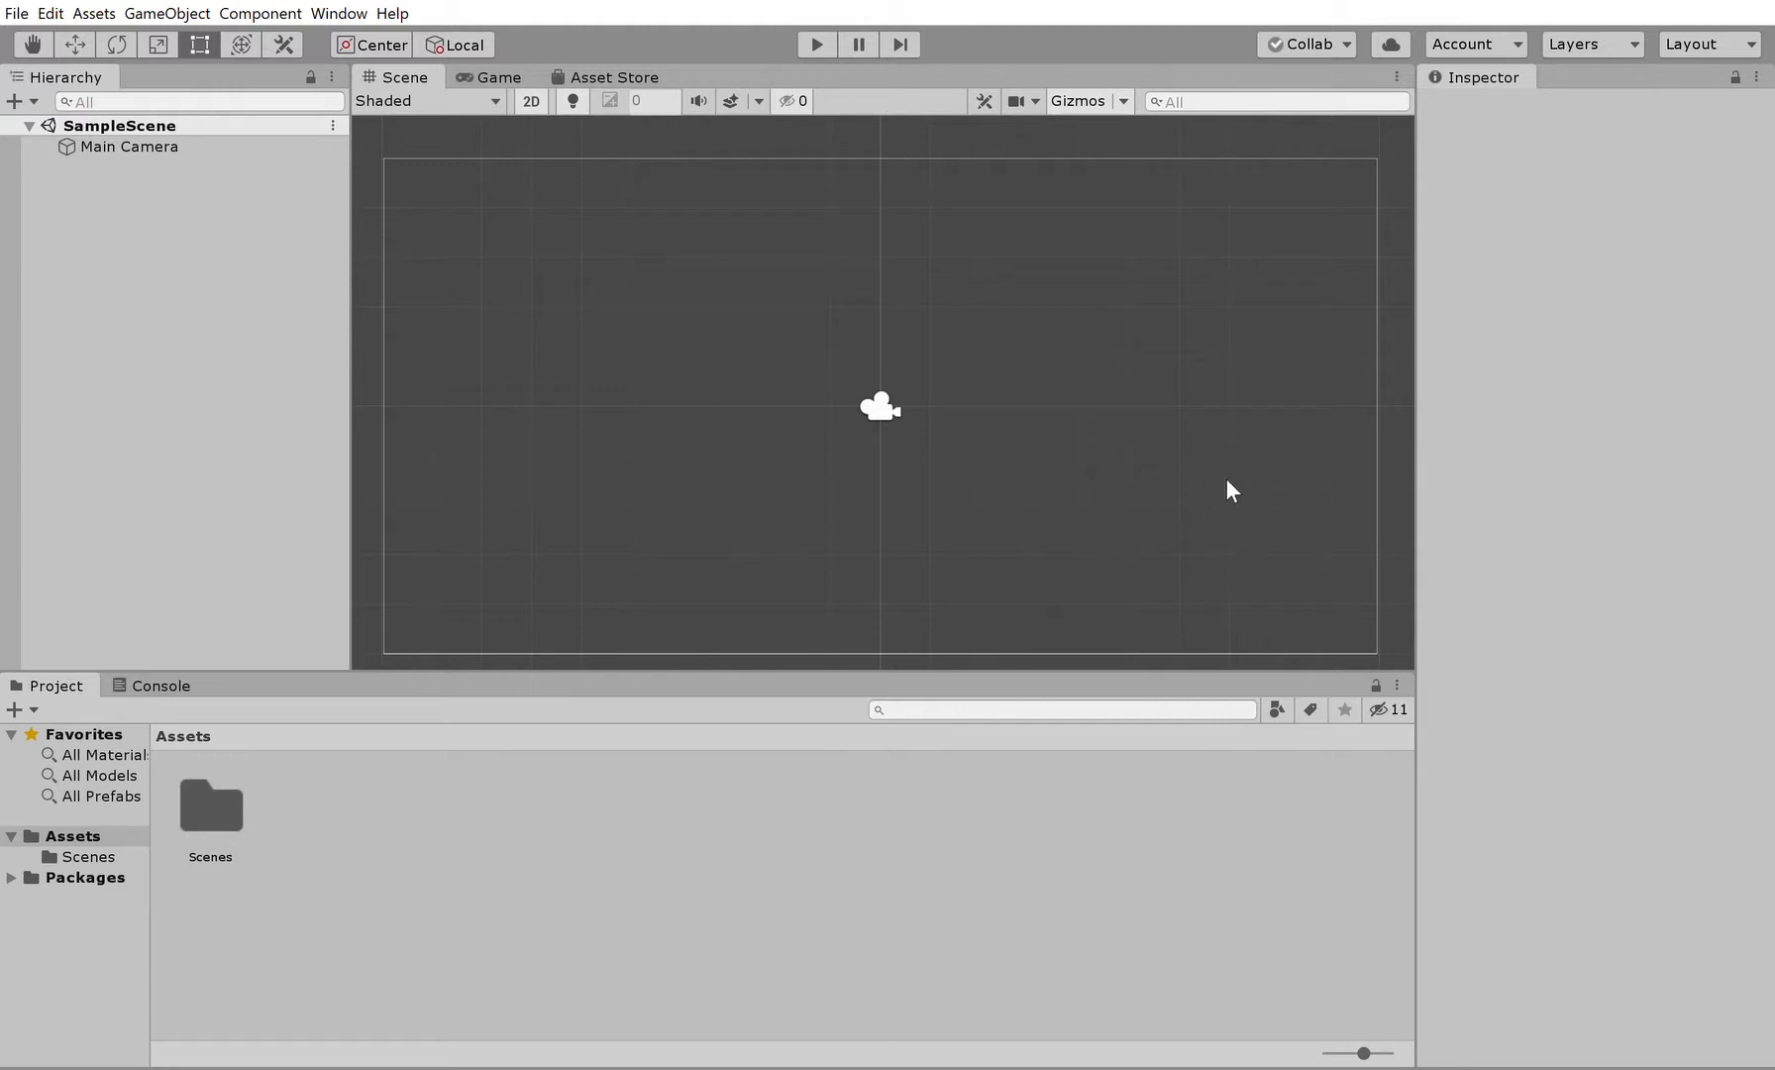
mouse_move(1247, 533)
middle_mouse_down()
mouse_move(1275, 554)
mouse_move(1264, 515)
mouse_move(1288, 515)
mouse_move(1267, 547)
mouse_move(1274, 530)
mouse_move(1240, 535)
mouse_move(1271, 529)
mouse_move(1263, 547)
mouse_move(1232, 530)
mouse_move(1256, 499)
mouse_move(1296, 529)
mouse_move(1260, 519)
mouse_move(1267, 535)
middle_mouse_up()
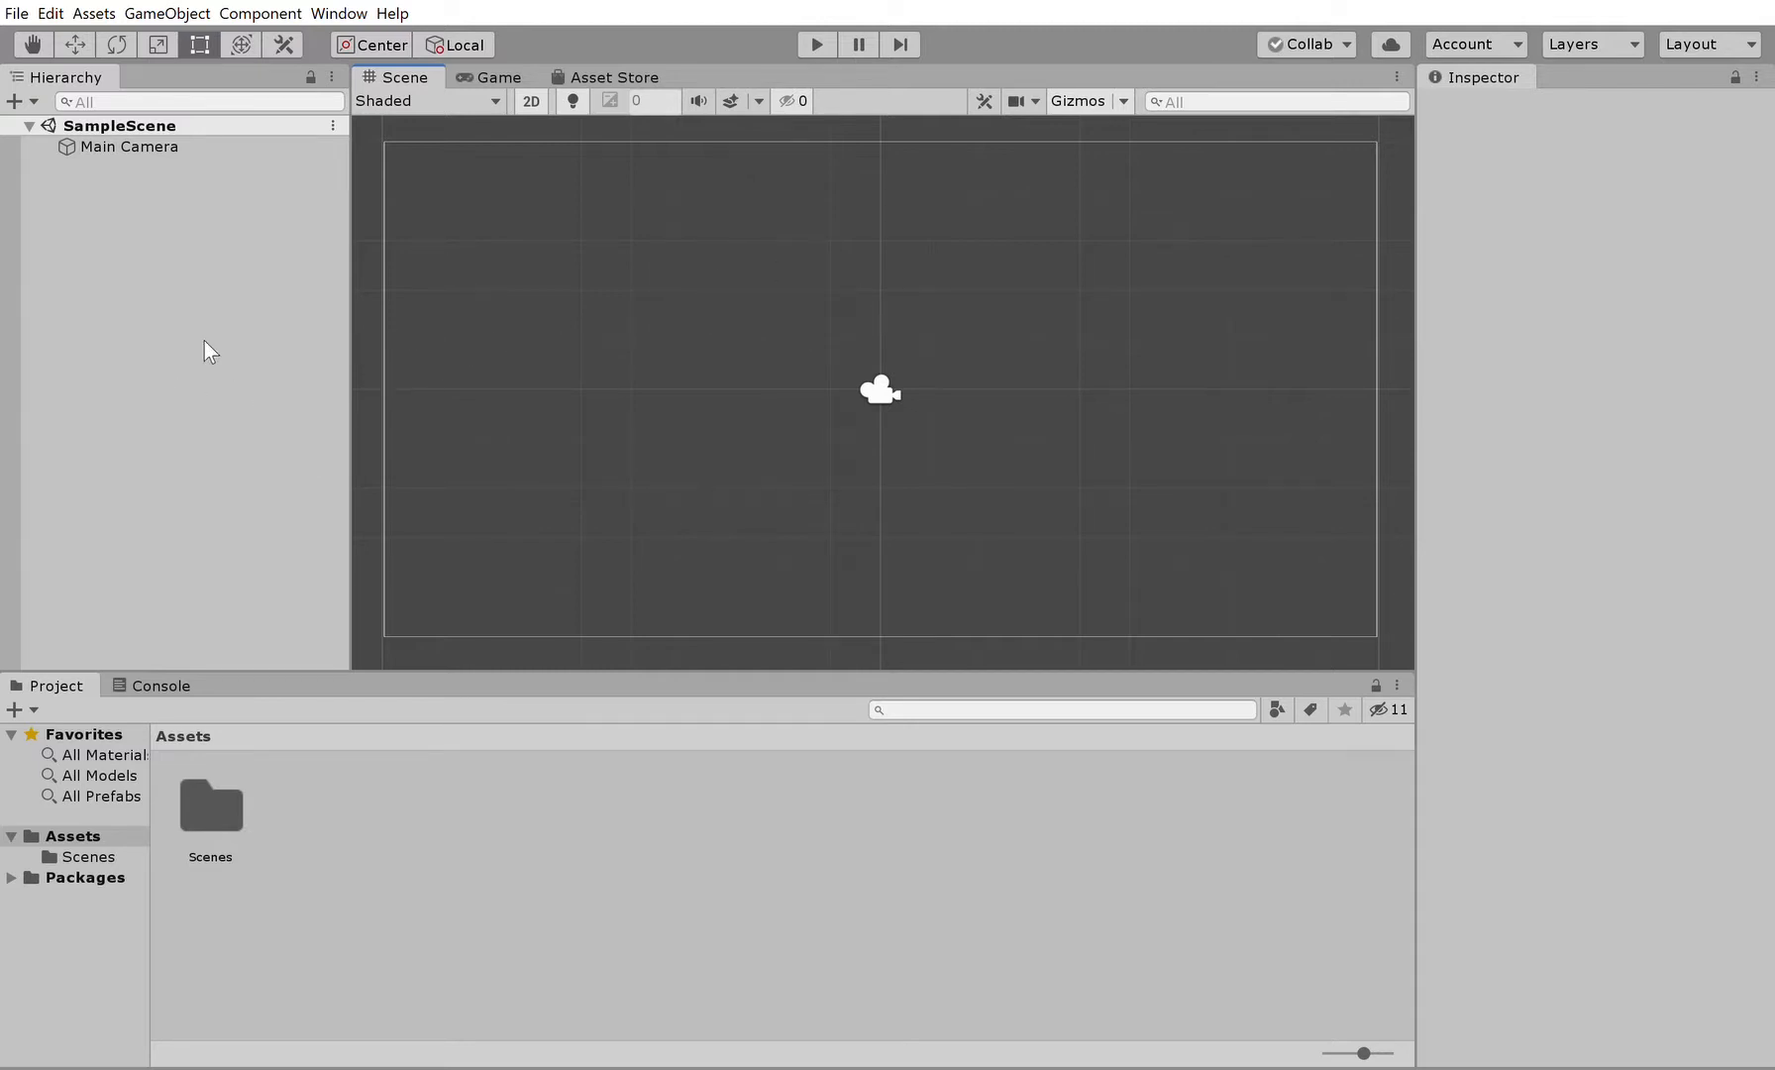
Step: Select the Main Camera and set its orthographic Size to 10
left_click(139, 147)
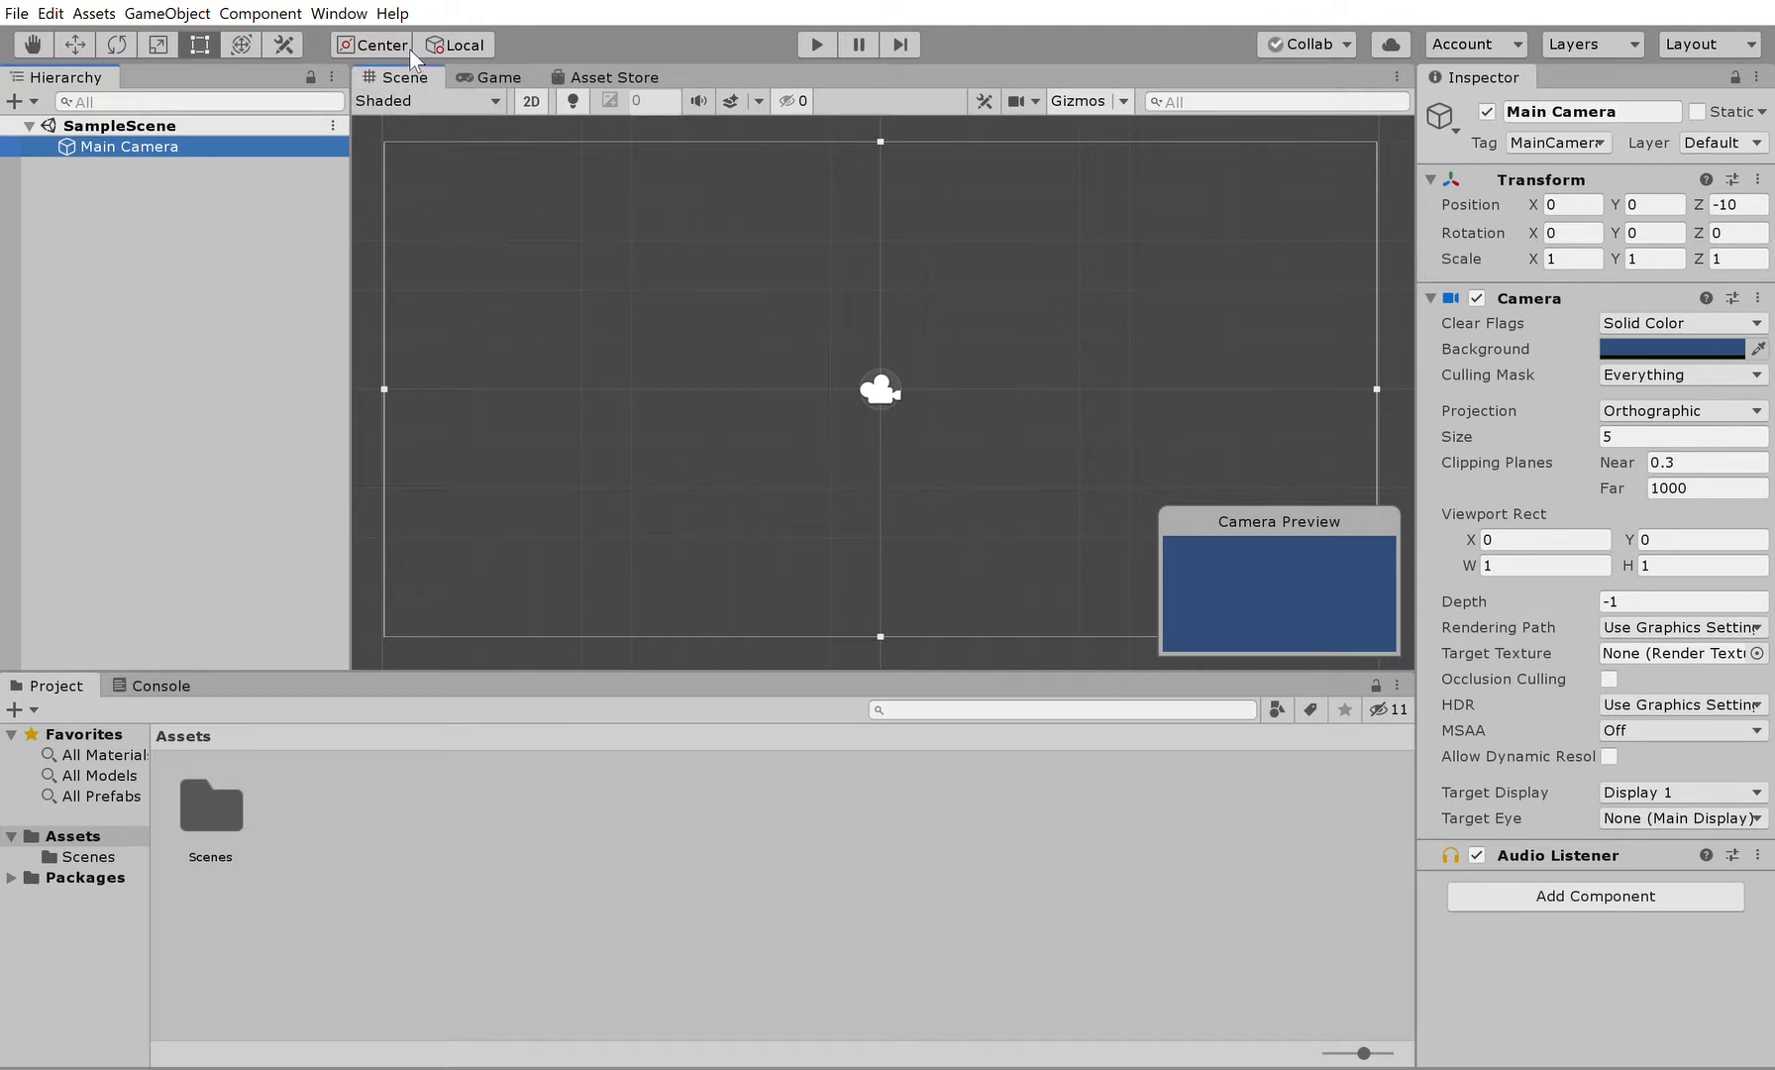
left_click(427, 76)
middle_click_drag(944, 388, 897, 437)
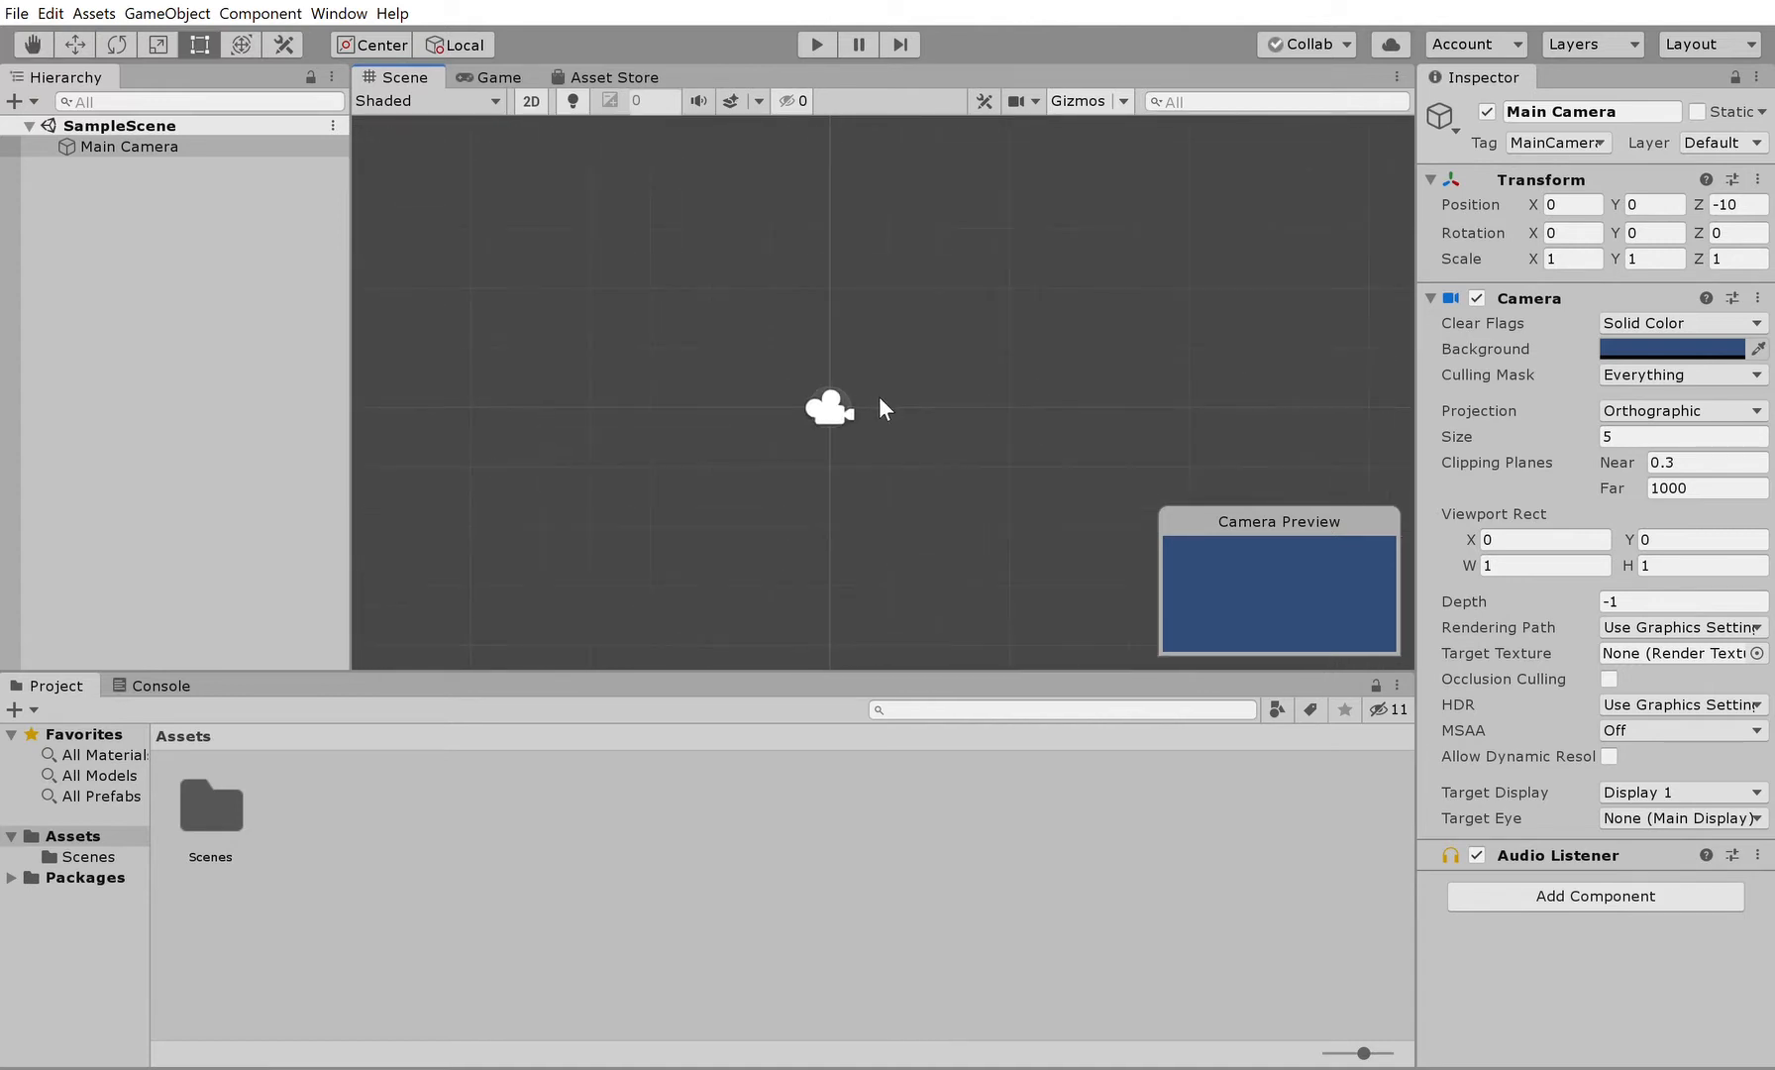
scroll(808, 527, "up", 5)
middle_click_drag(860, 331, 818, 408)
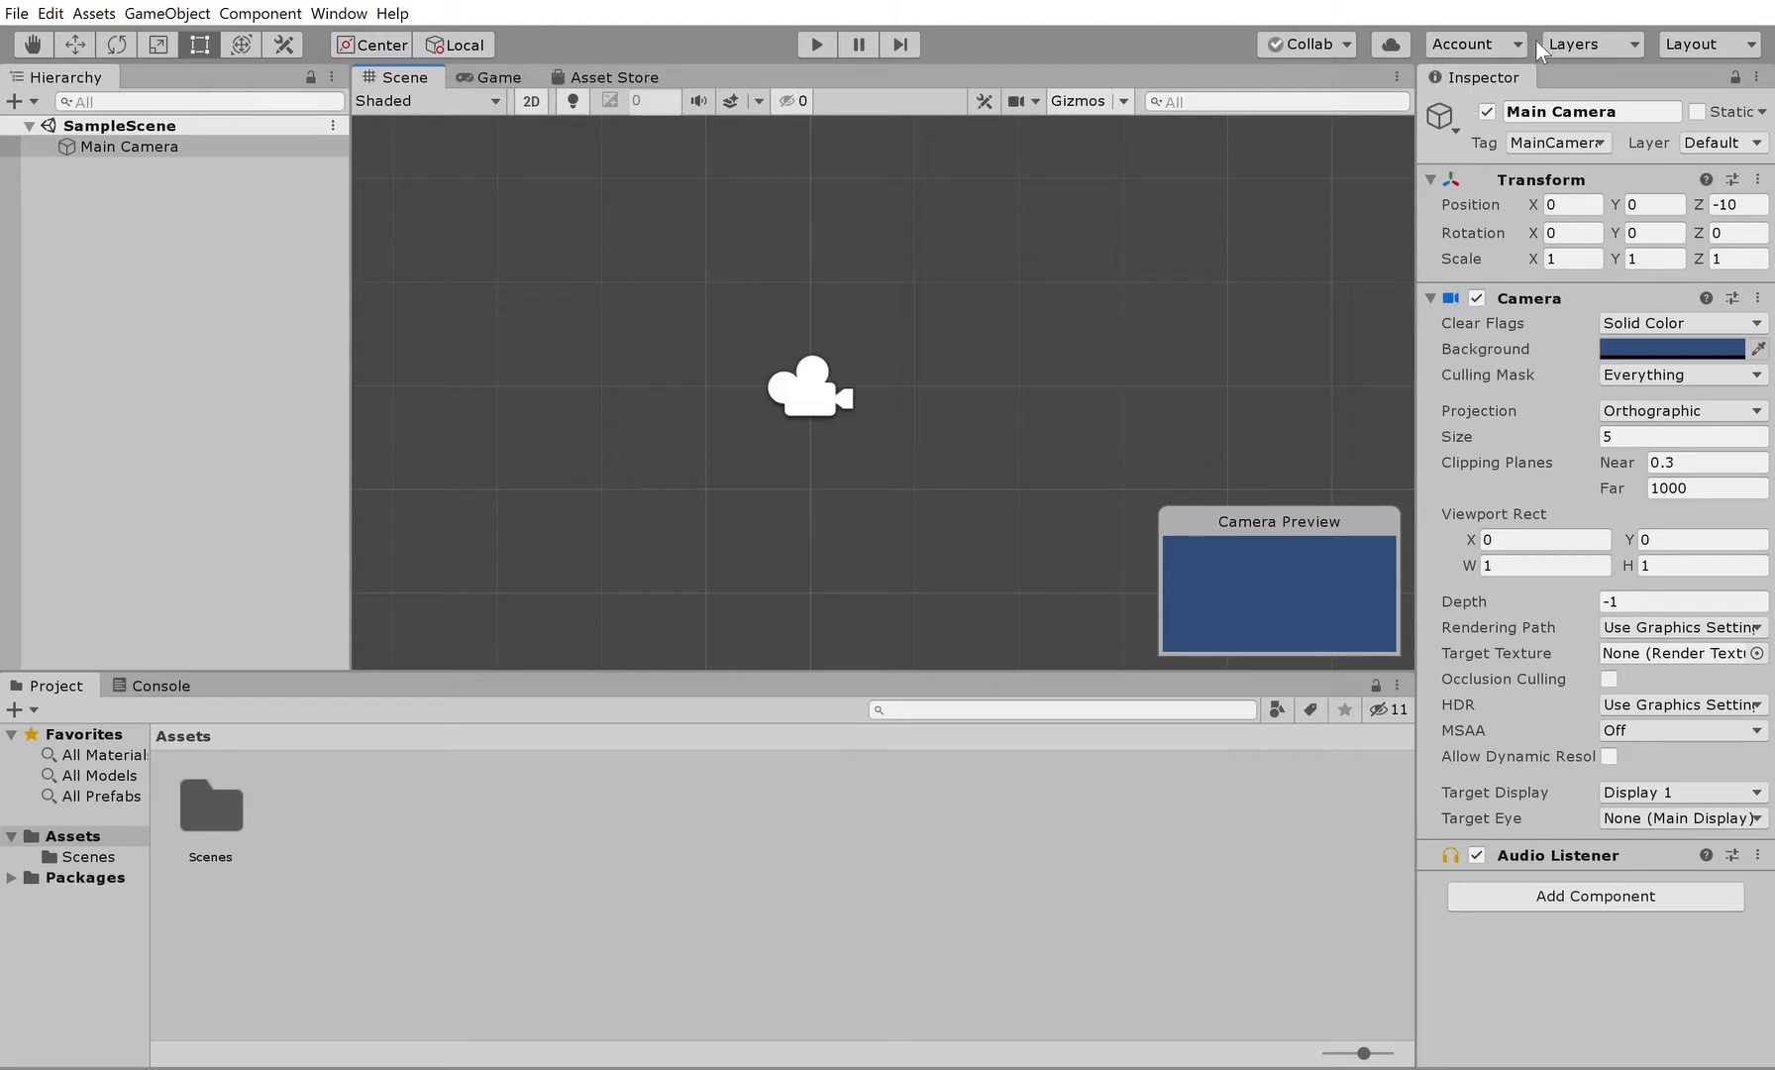
left_click(1531, 67)
left_click(1613, 436)
scroll(1153, 441, "down", 6)
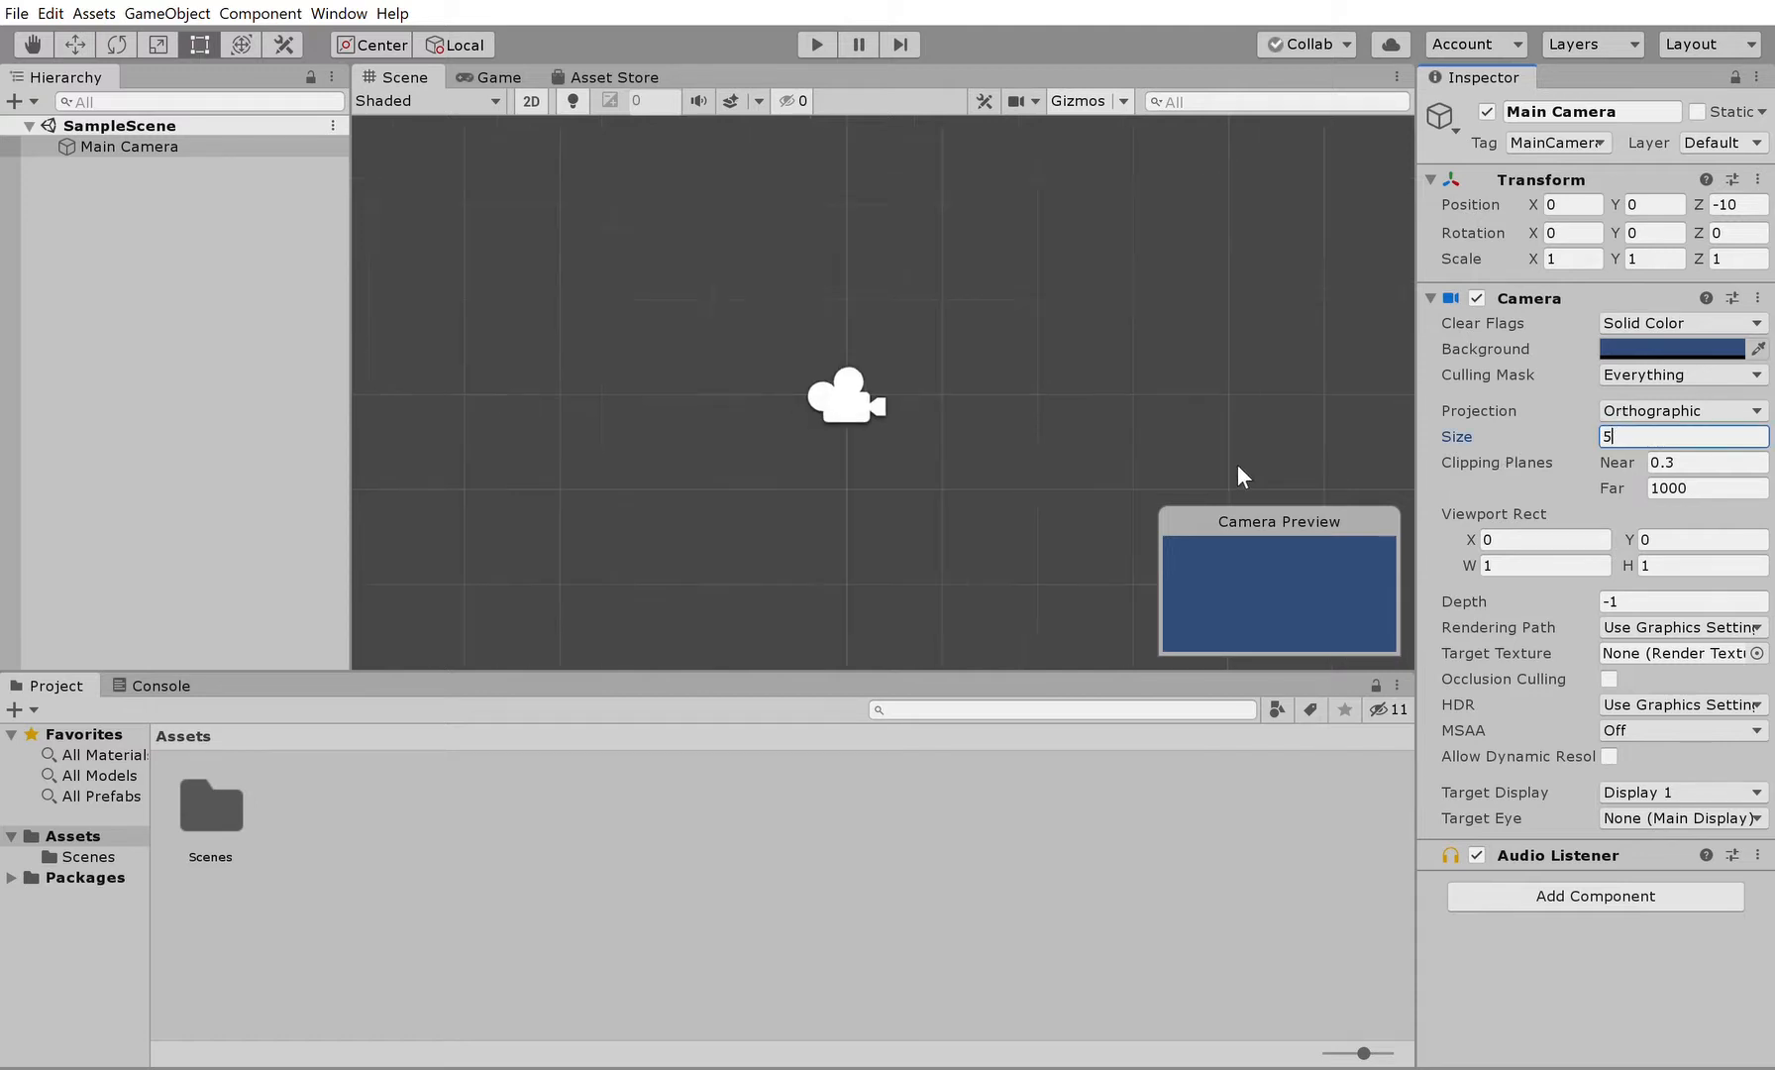
middle_click_drag(1176, 406, 1013, 356)
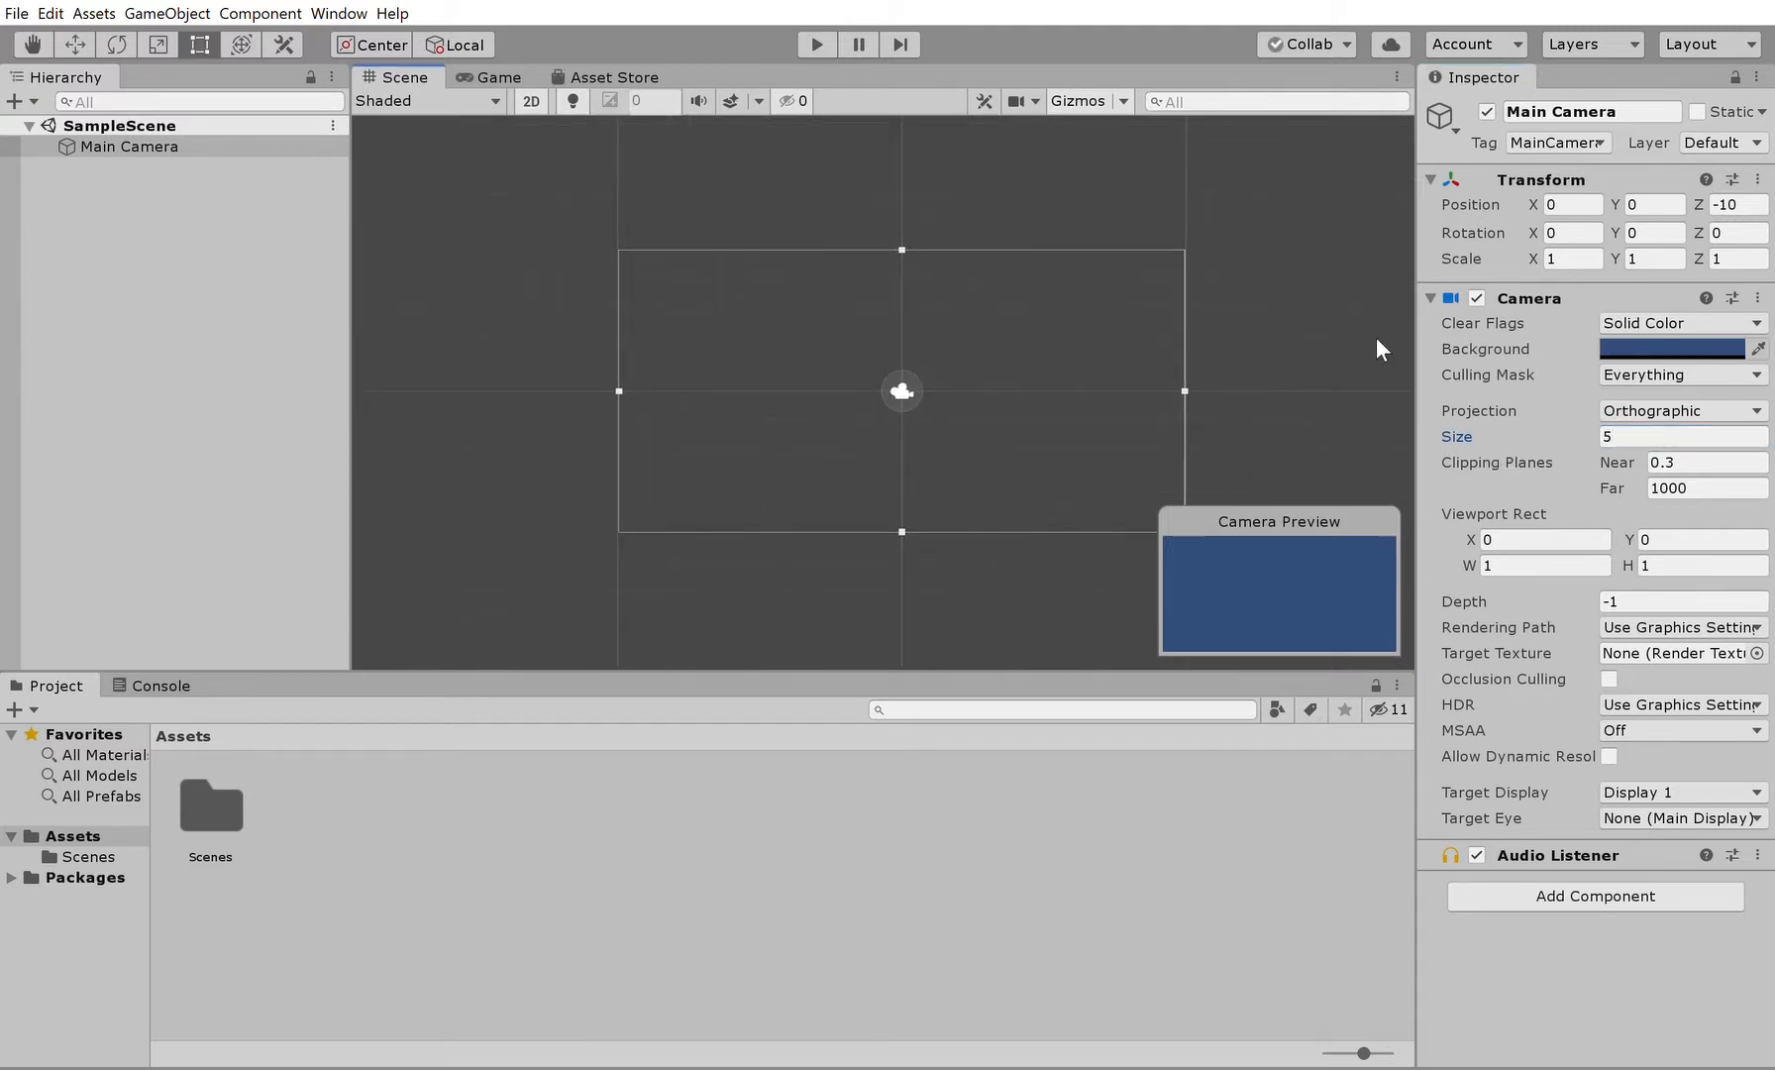
left_click(1643, 428)
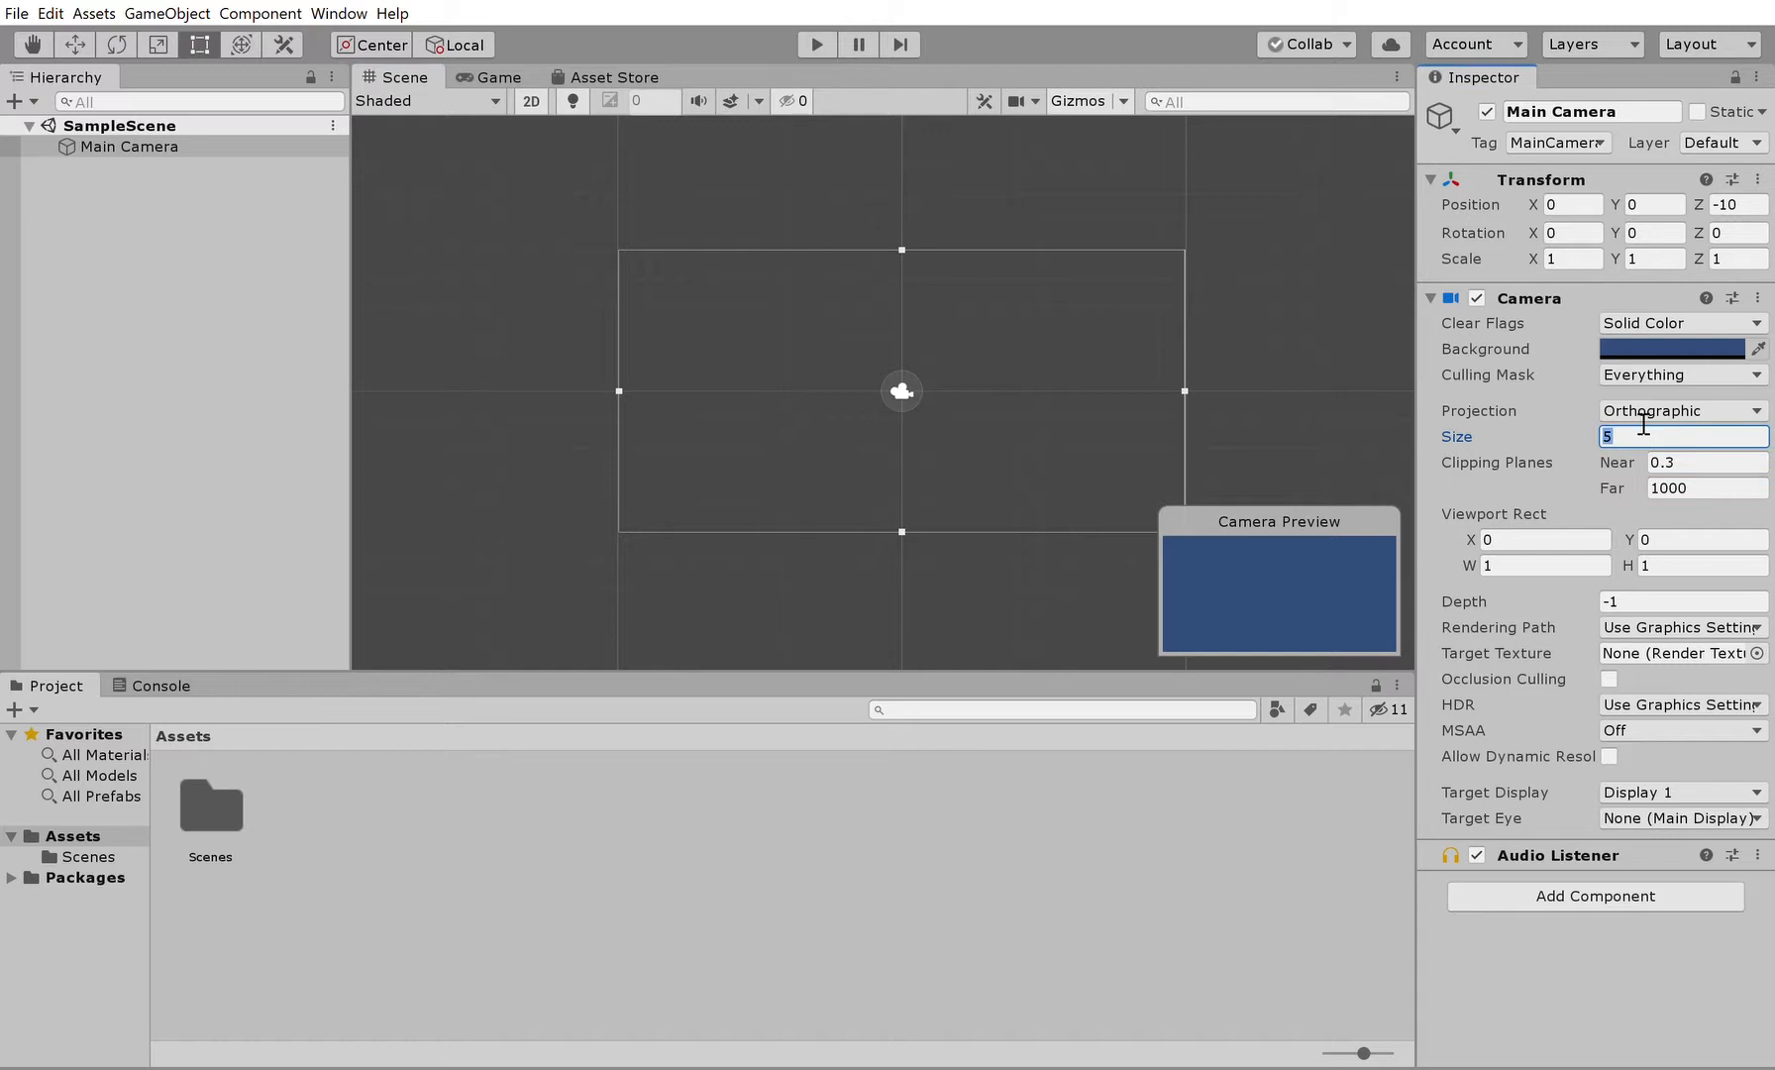
type("10")
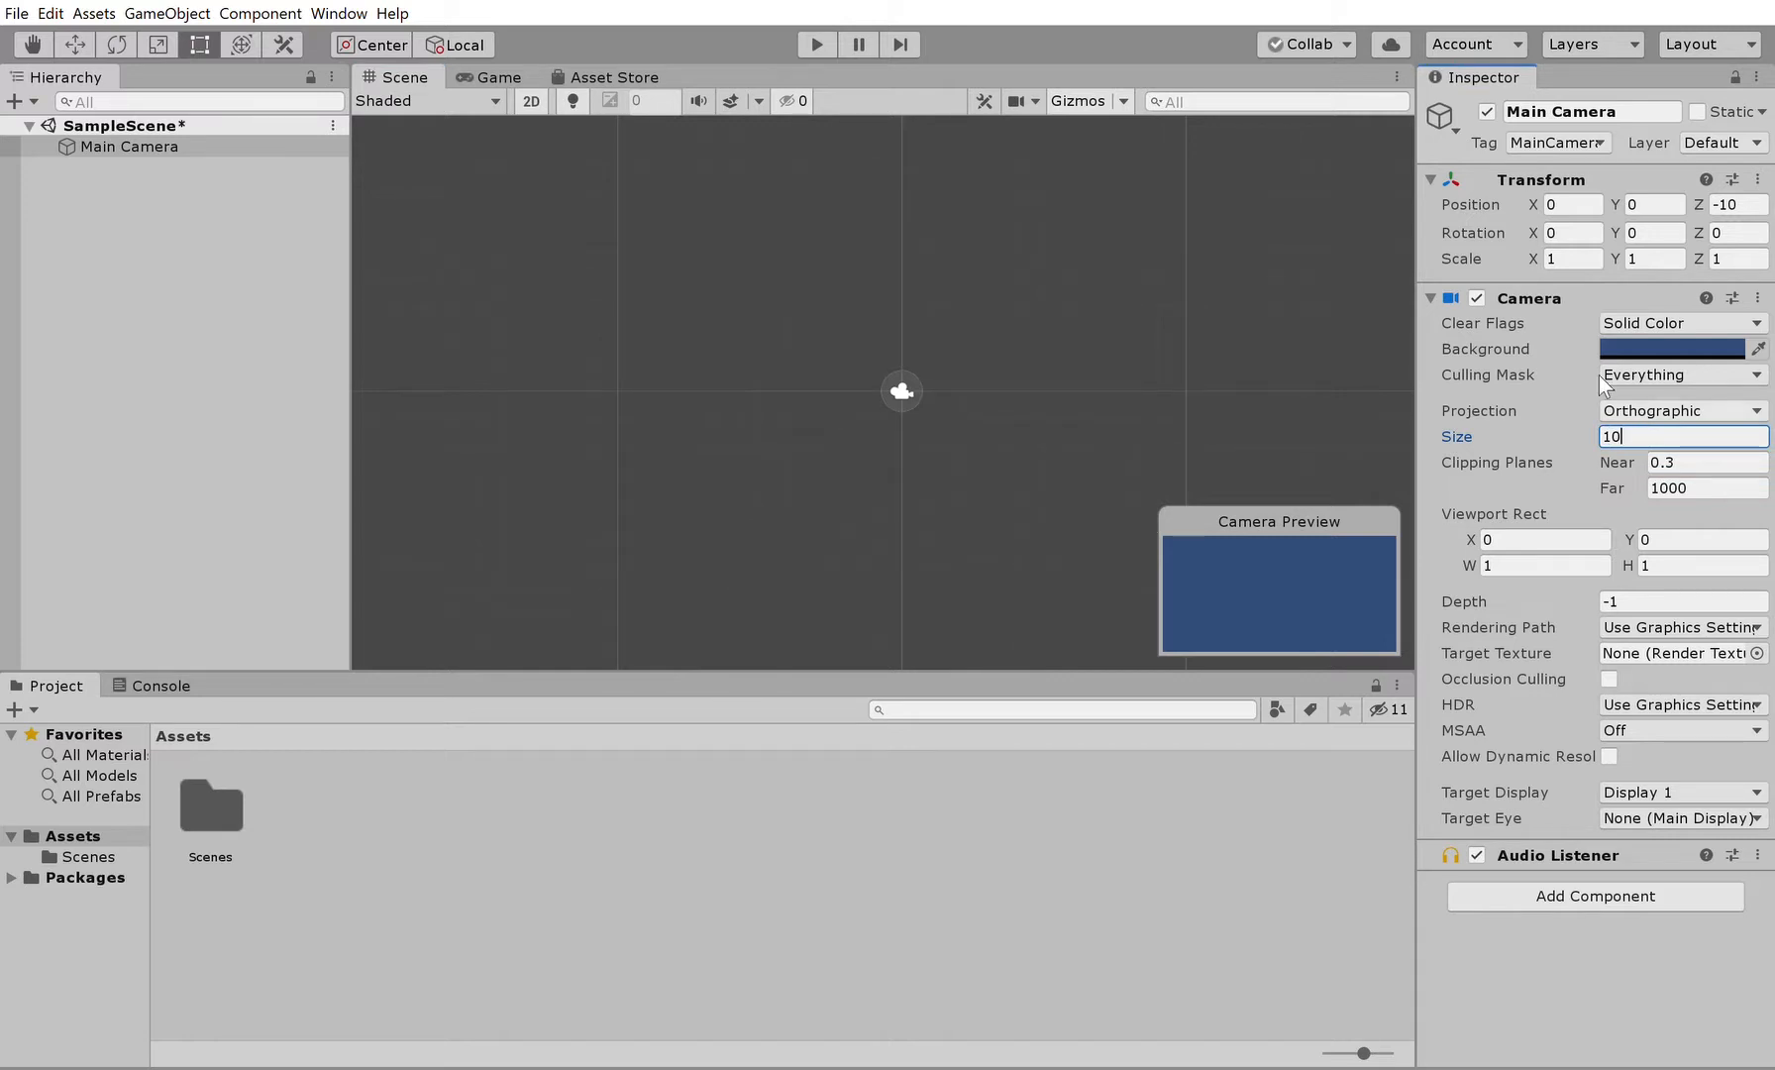
scroll(1149, 401, "down", 3)
middle_click_drag(1055, 371, 975, 342)
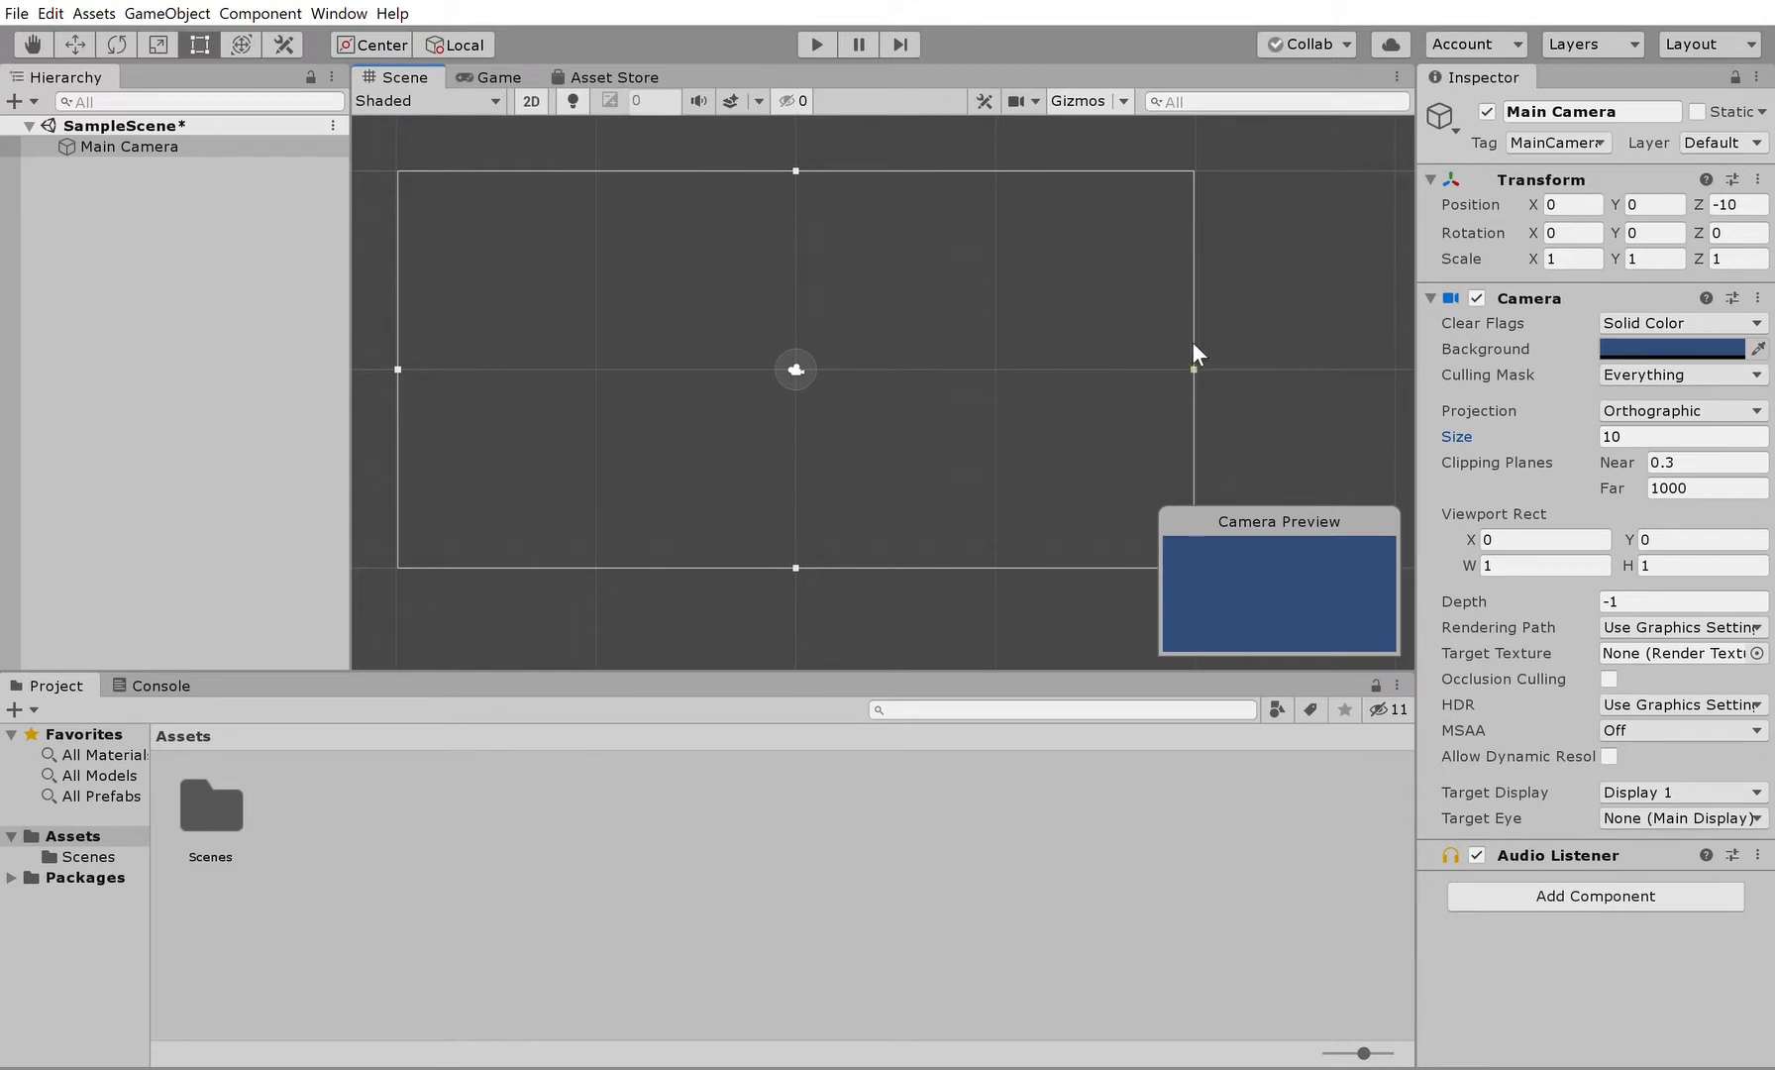
Step: Shrink the camera frame by its side edge to a Size of about 9.15, and reset the Size to 10
left_click_drag(1194, 342, 1160, 368)
left_click(1627, 433)
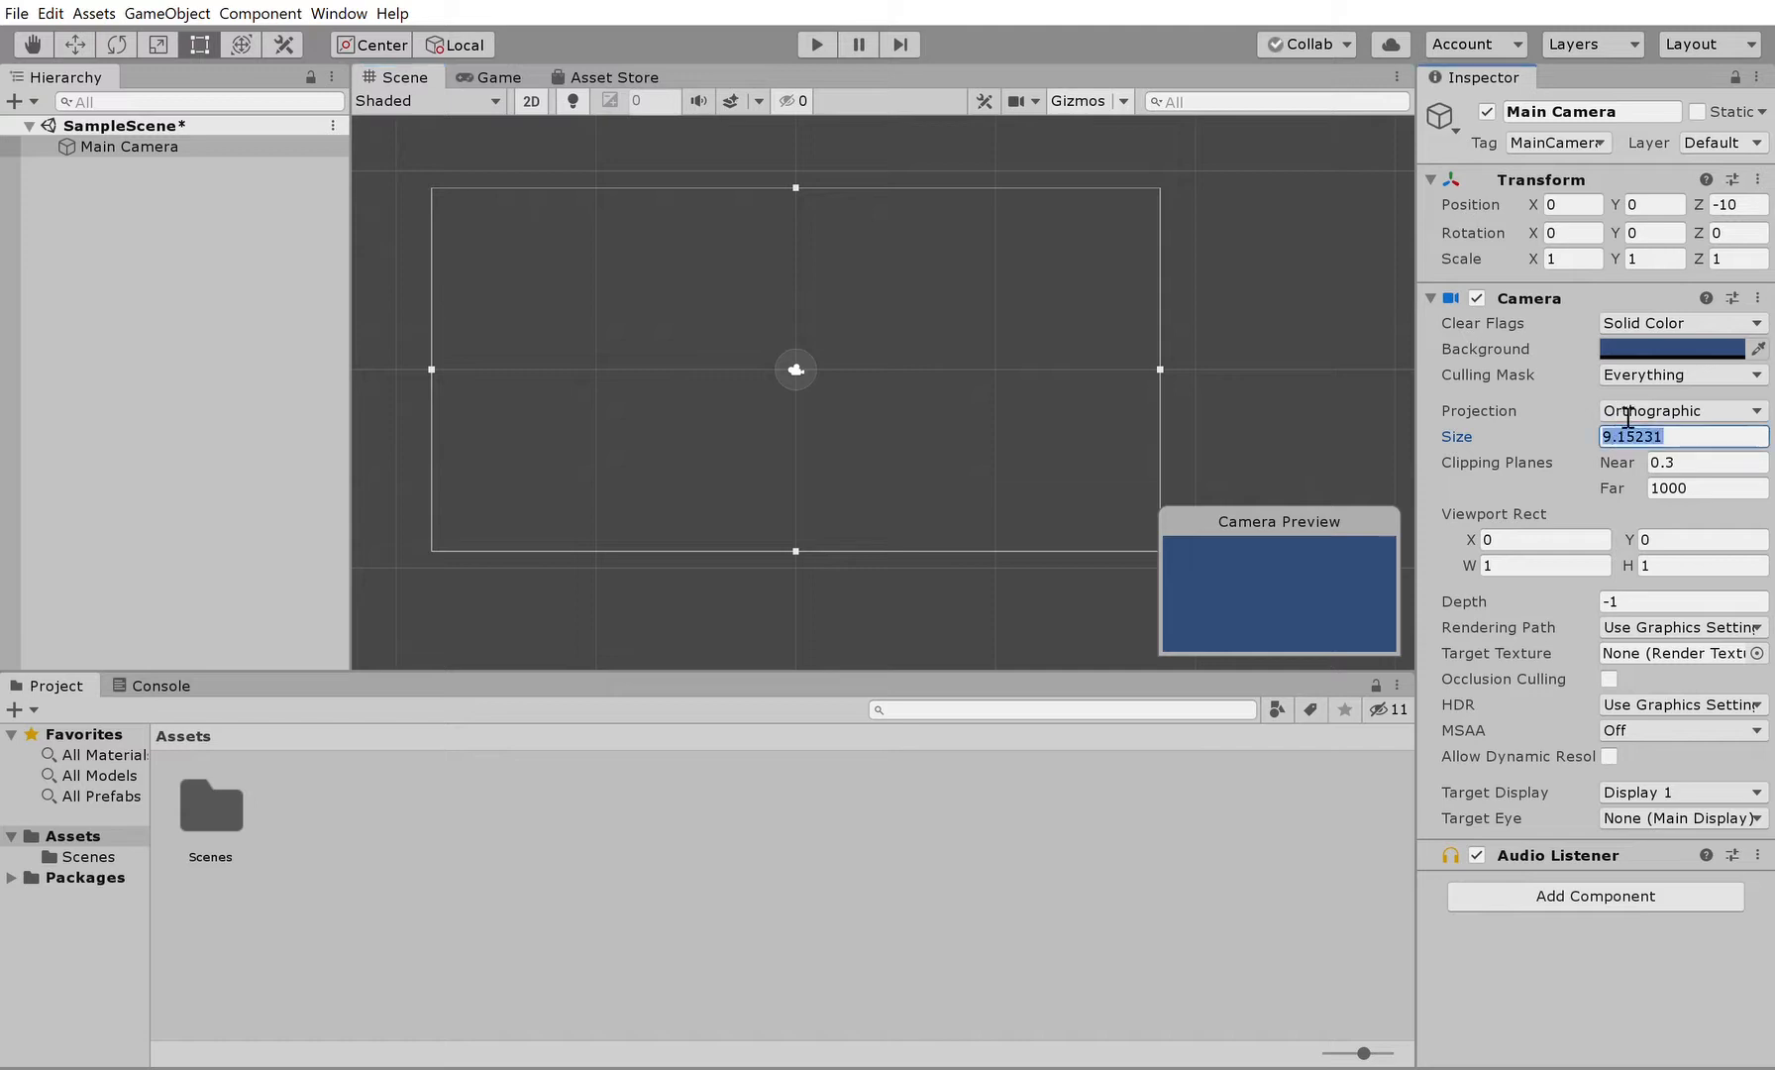
type("10")
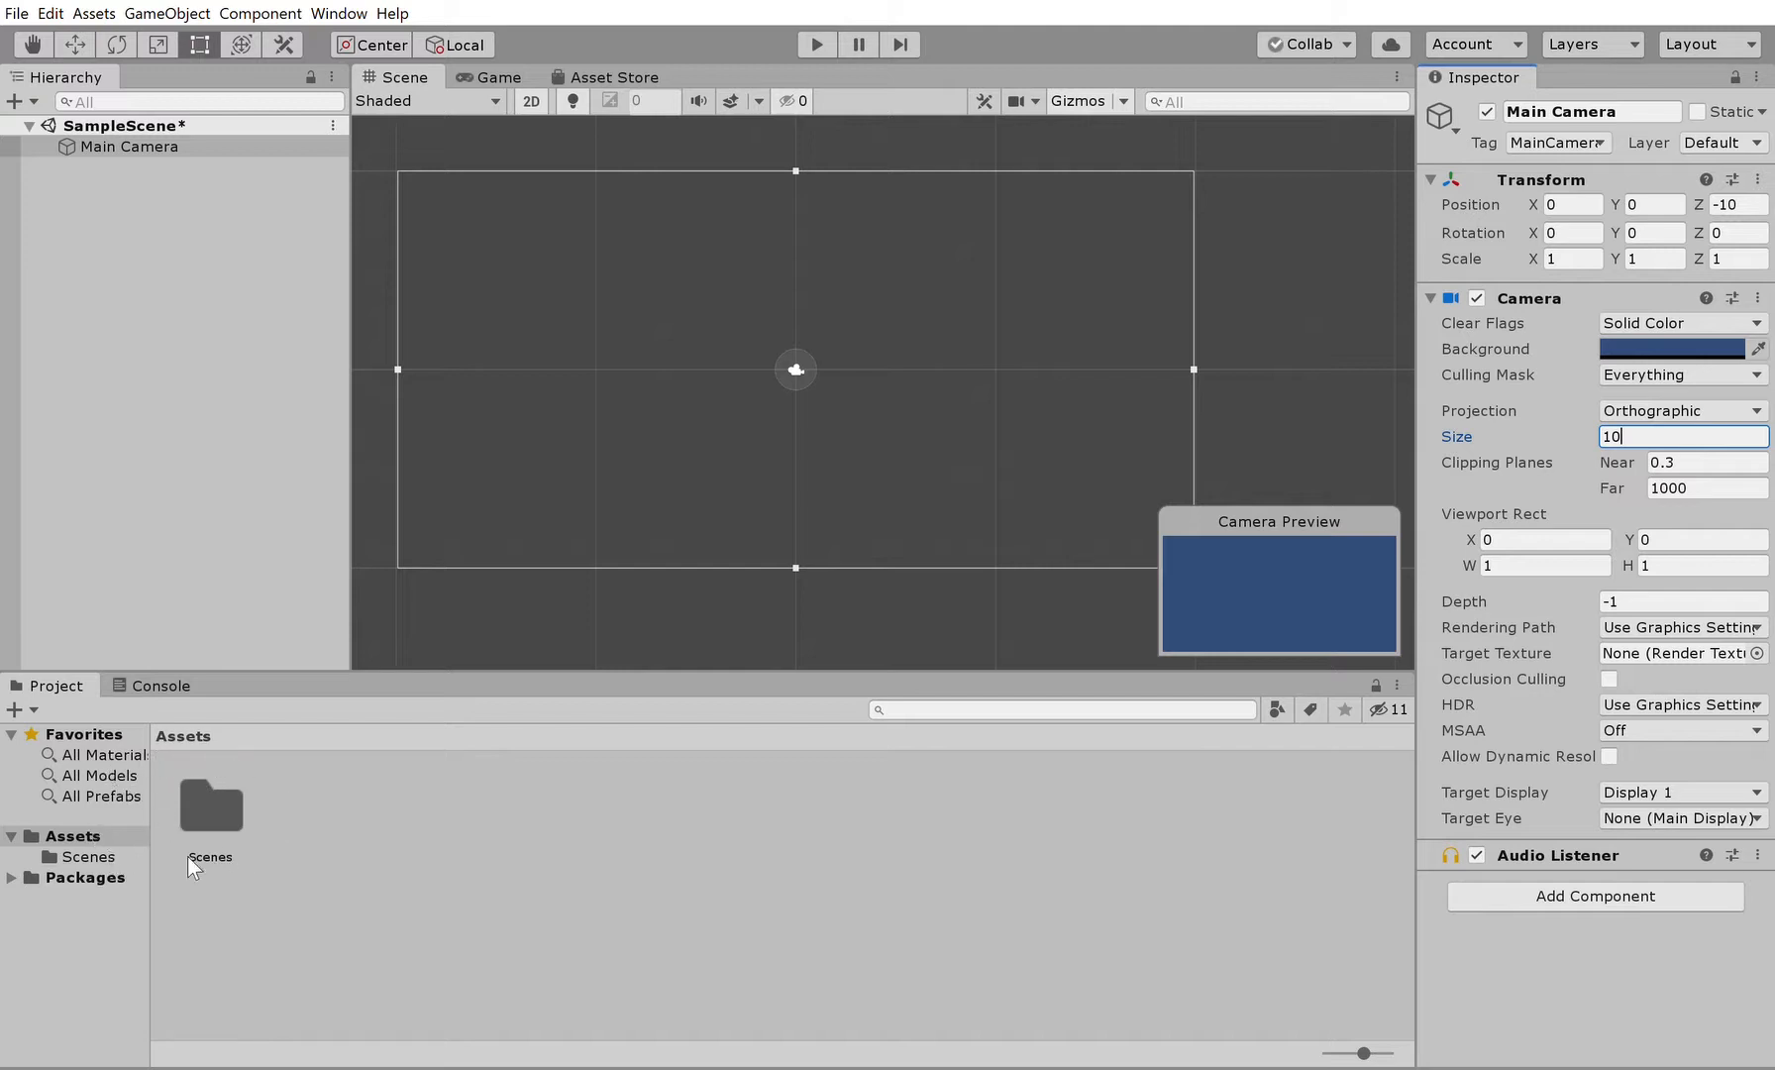
Step: Look through the Scenes folder with its SampleScene asset and the 2D Sprite package, and return to the Assets folder
left_click(104, 833)
left_click(229, 802)
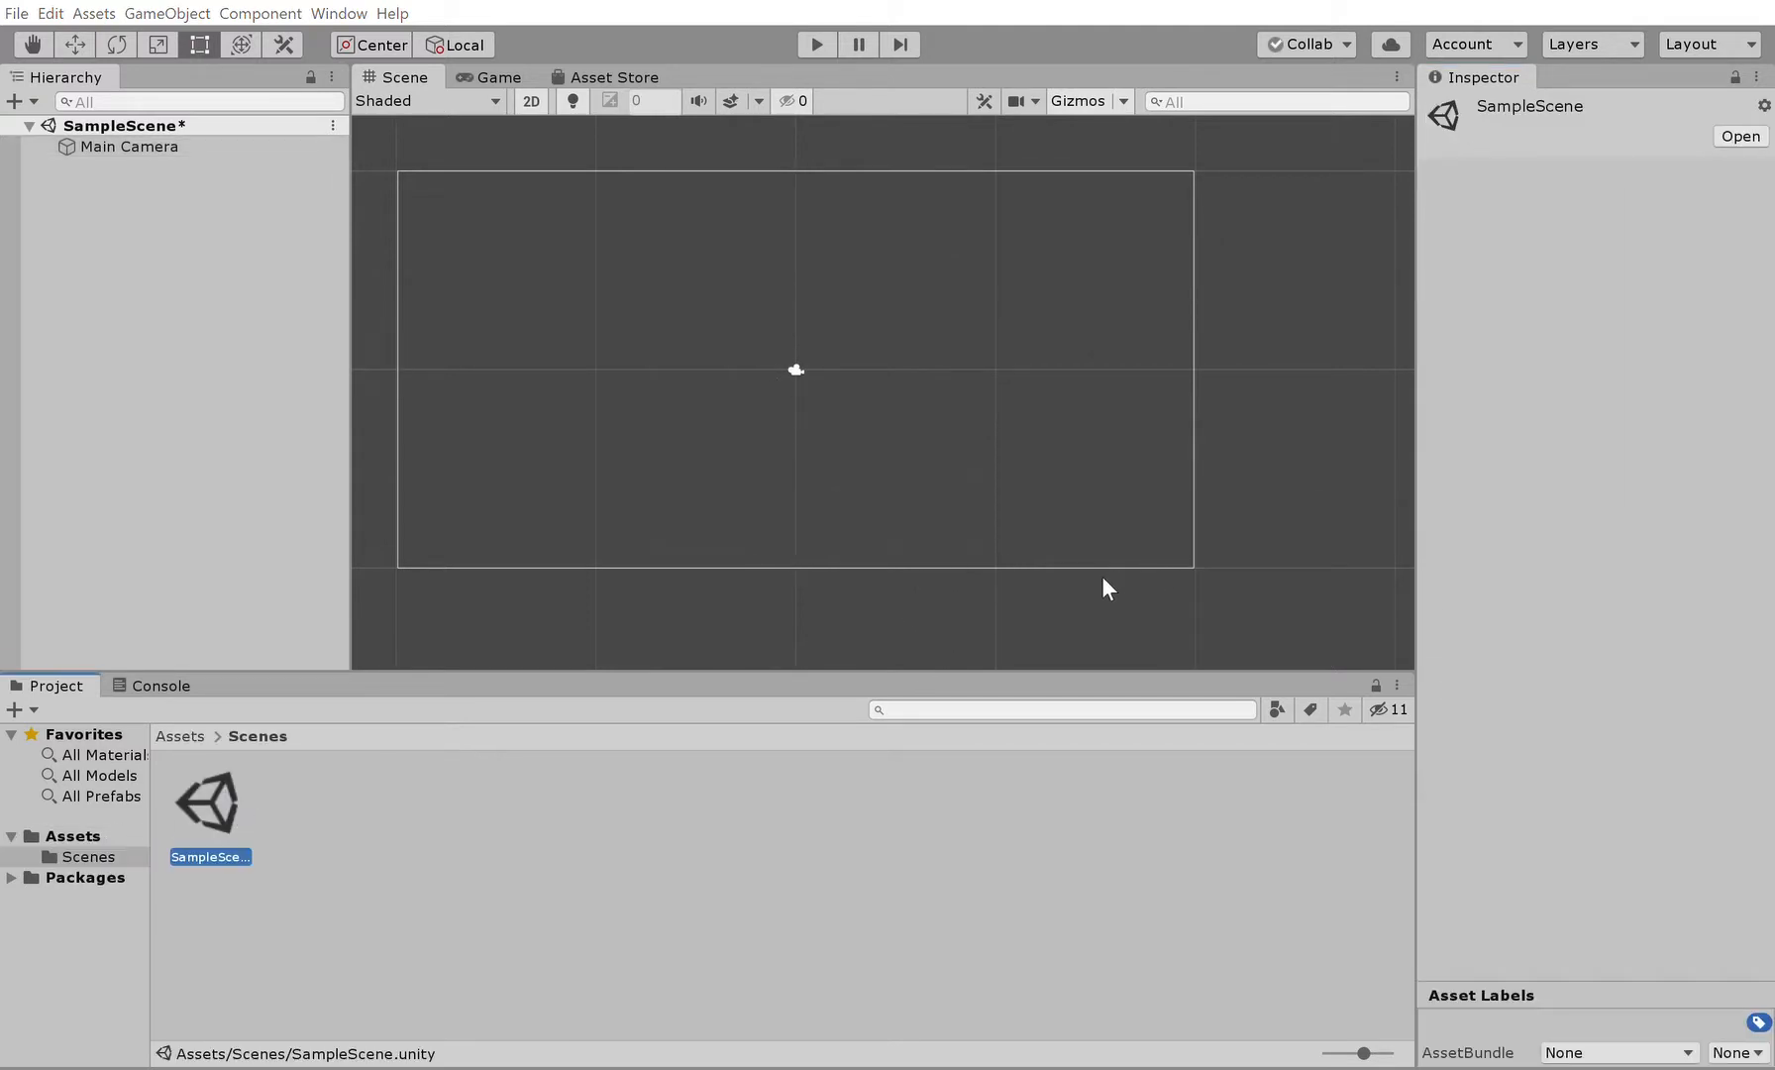
left_click(85, 875)
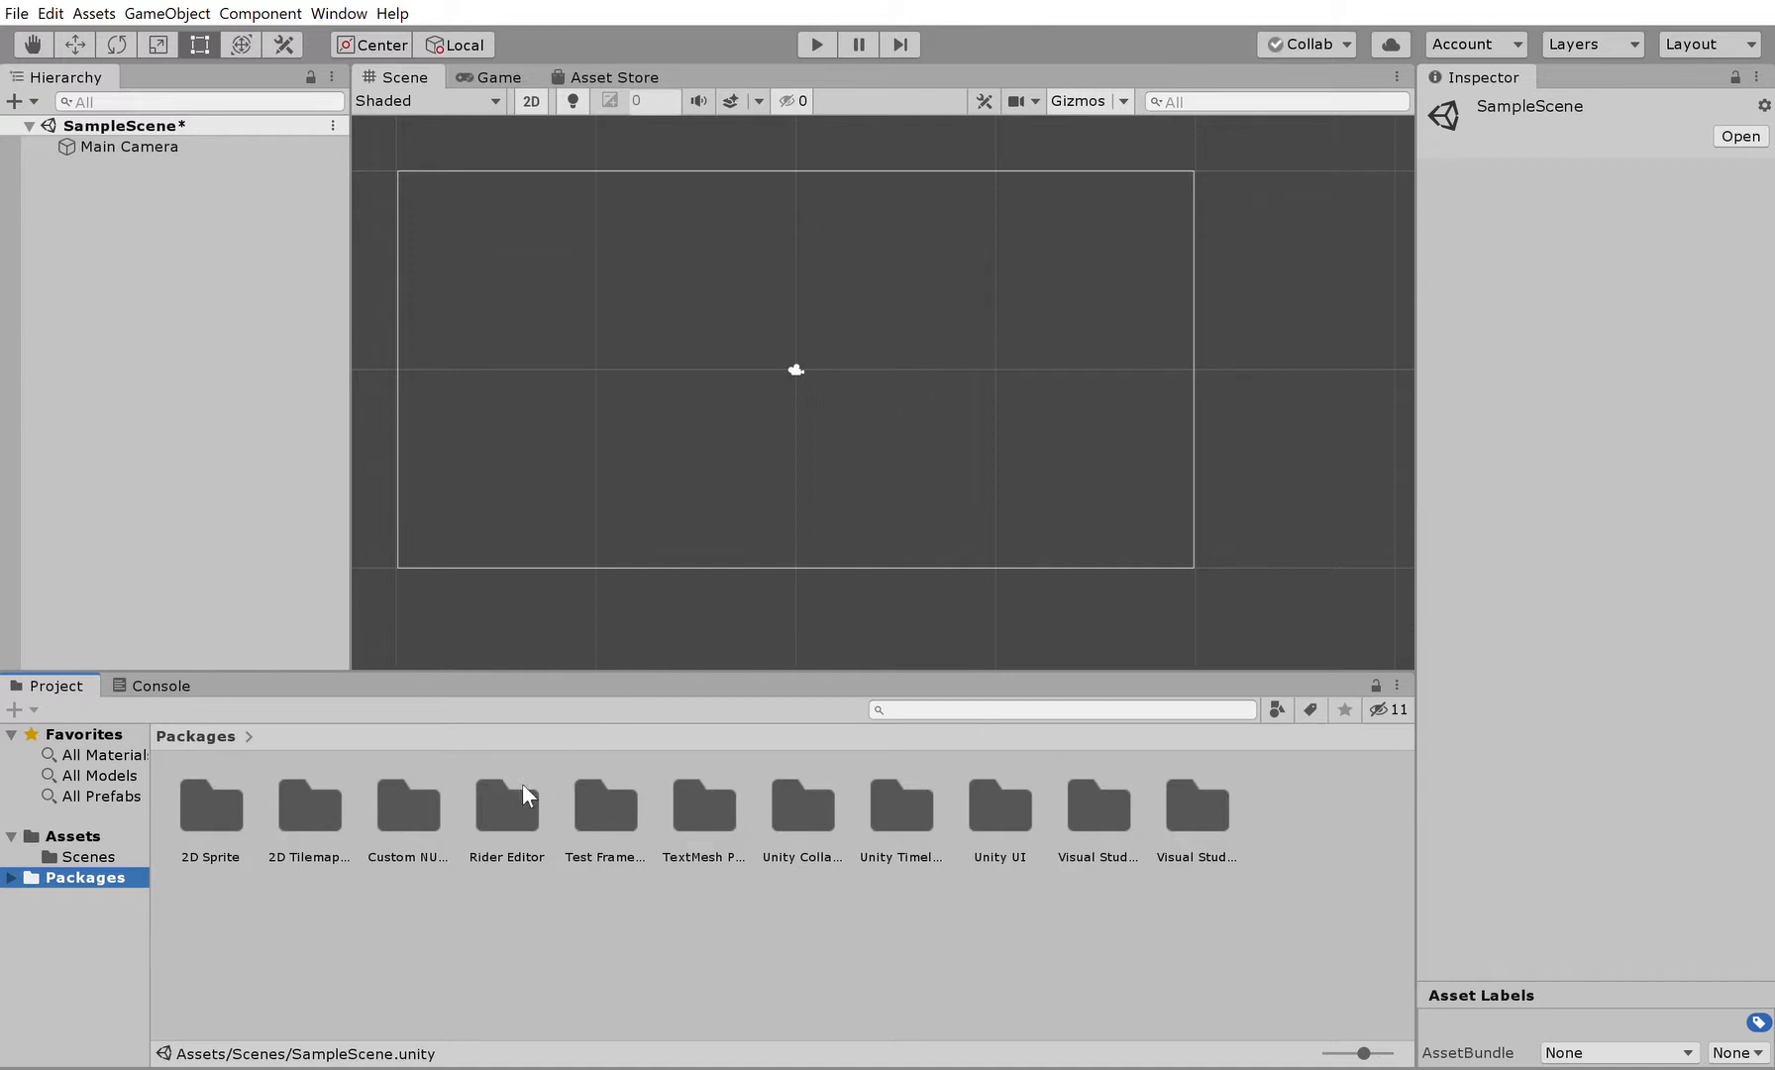
double_click(233, 800)
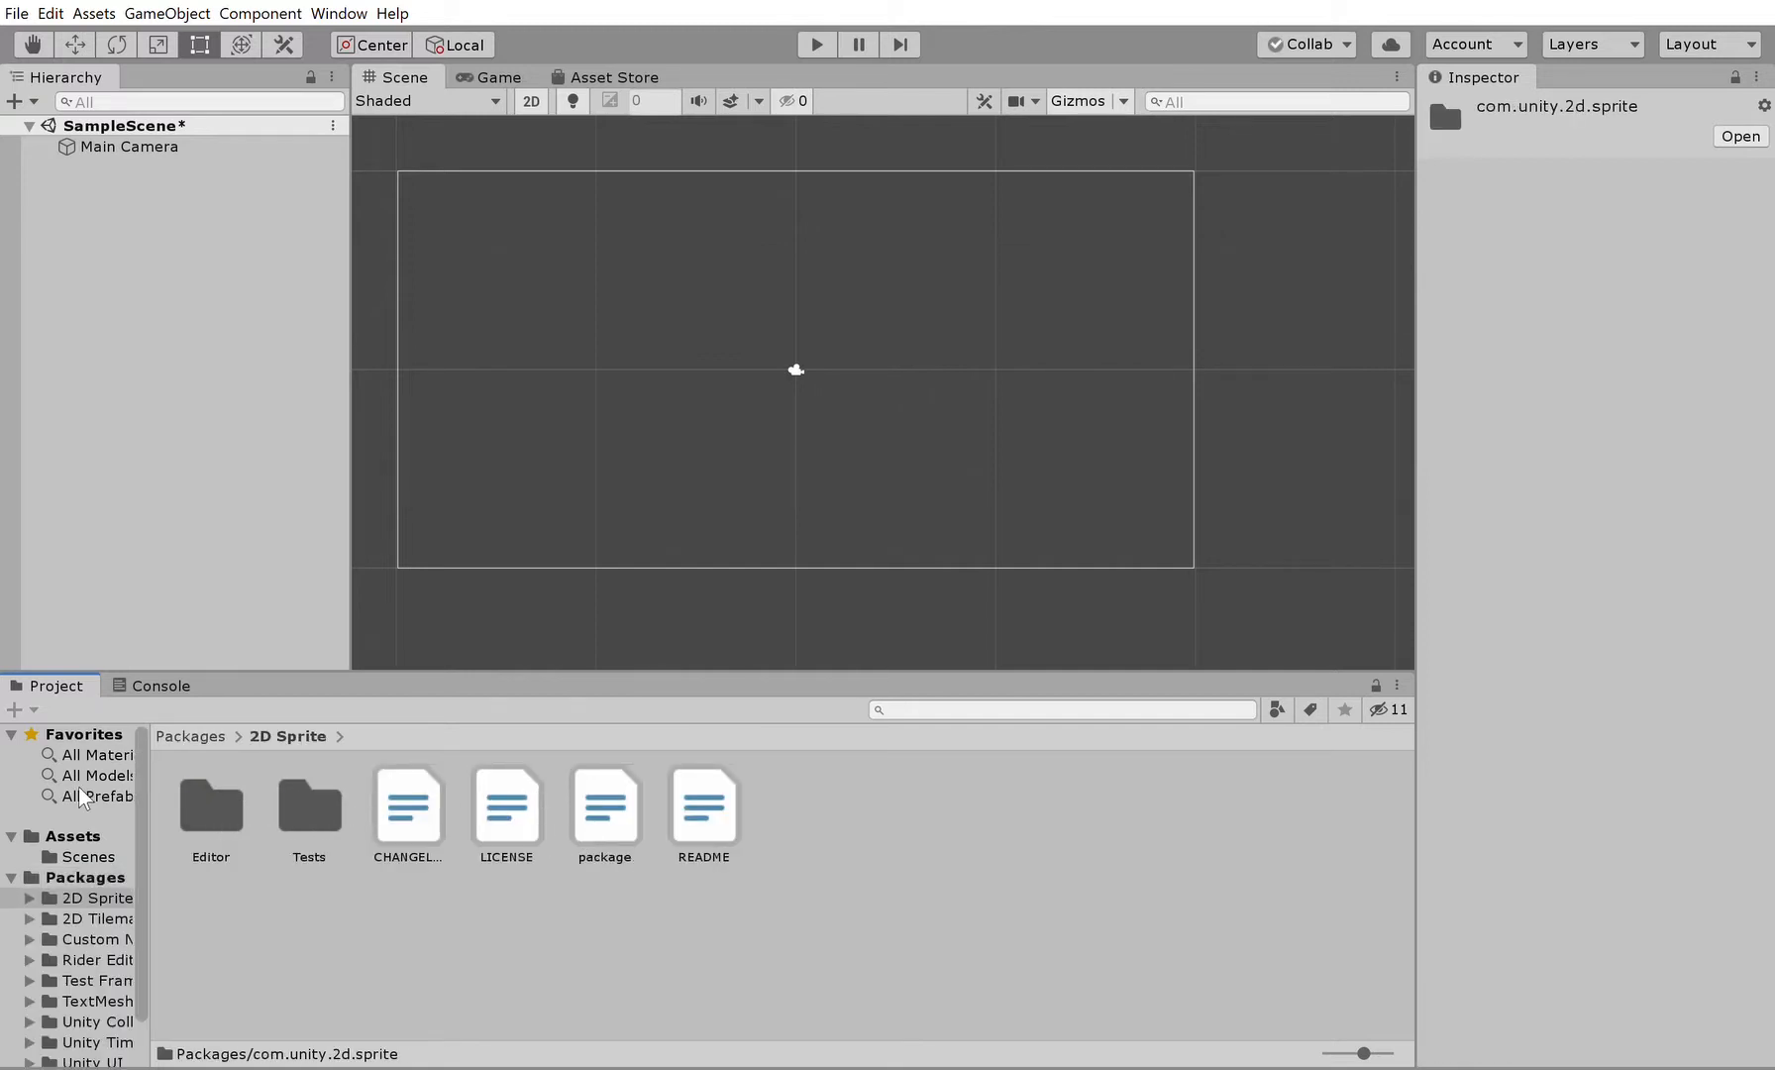
left_click(79, 835)
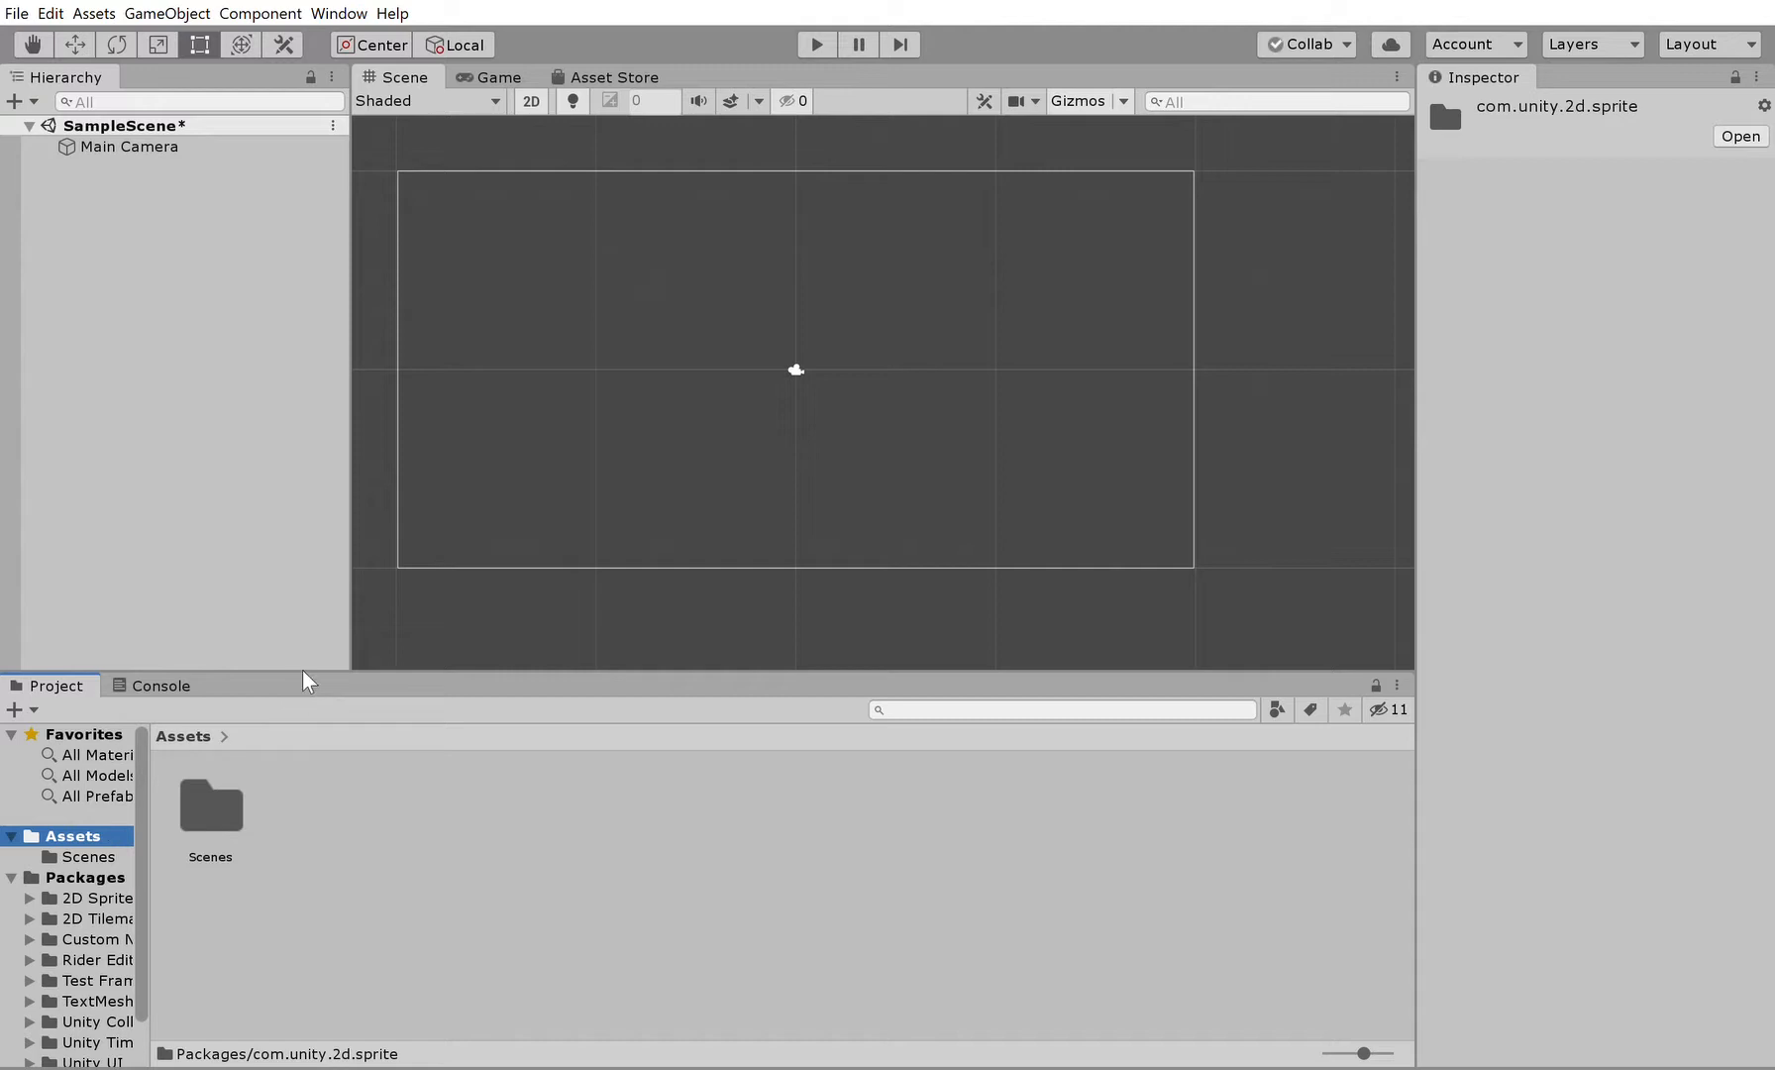
Step: Pan the Scene view with the Hand tool, switch to the Move tool and adjust the zoom around the camera frame
left_click(33, 43)
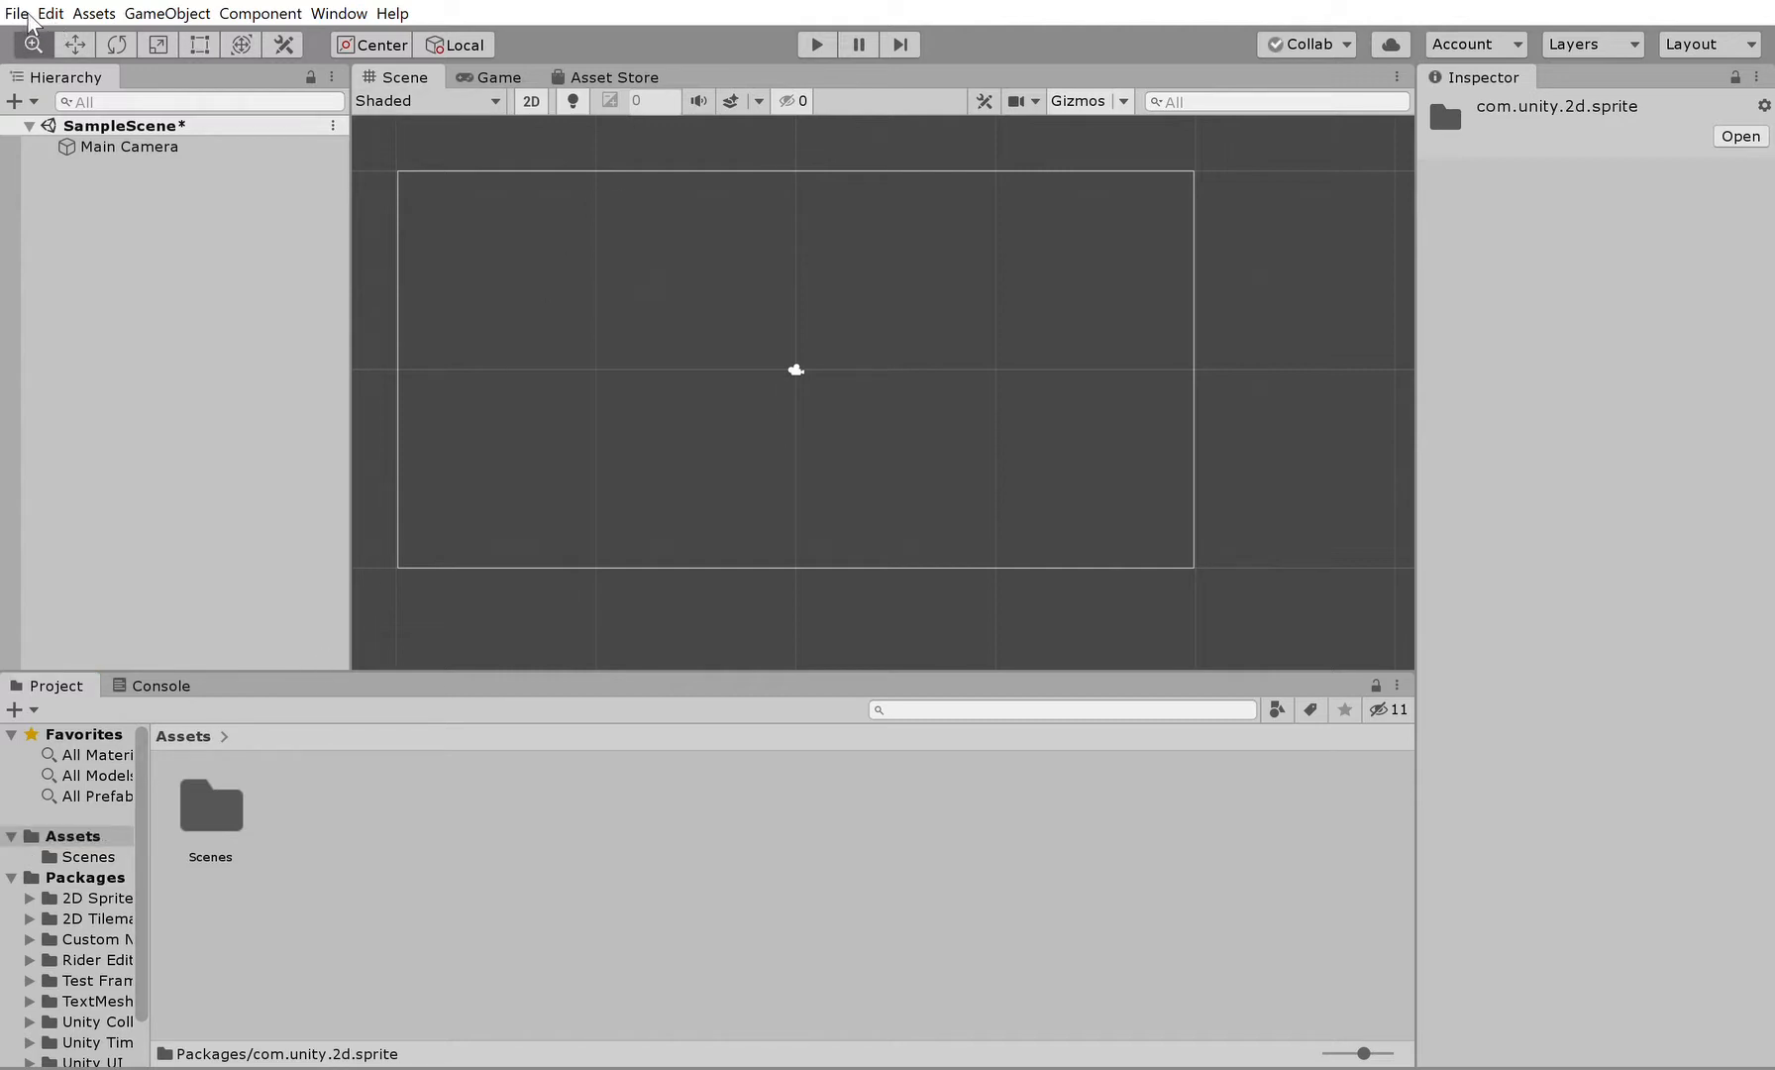
left_click_drag(797, 372, 813, 325)
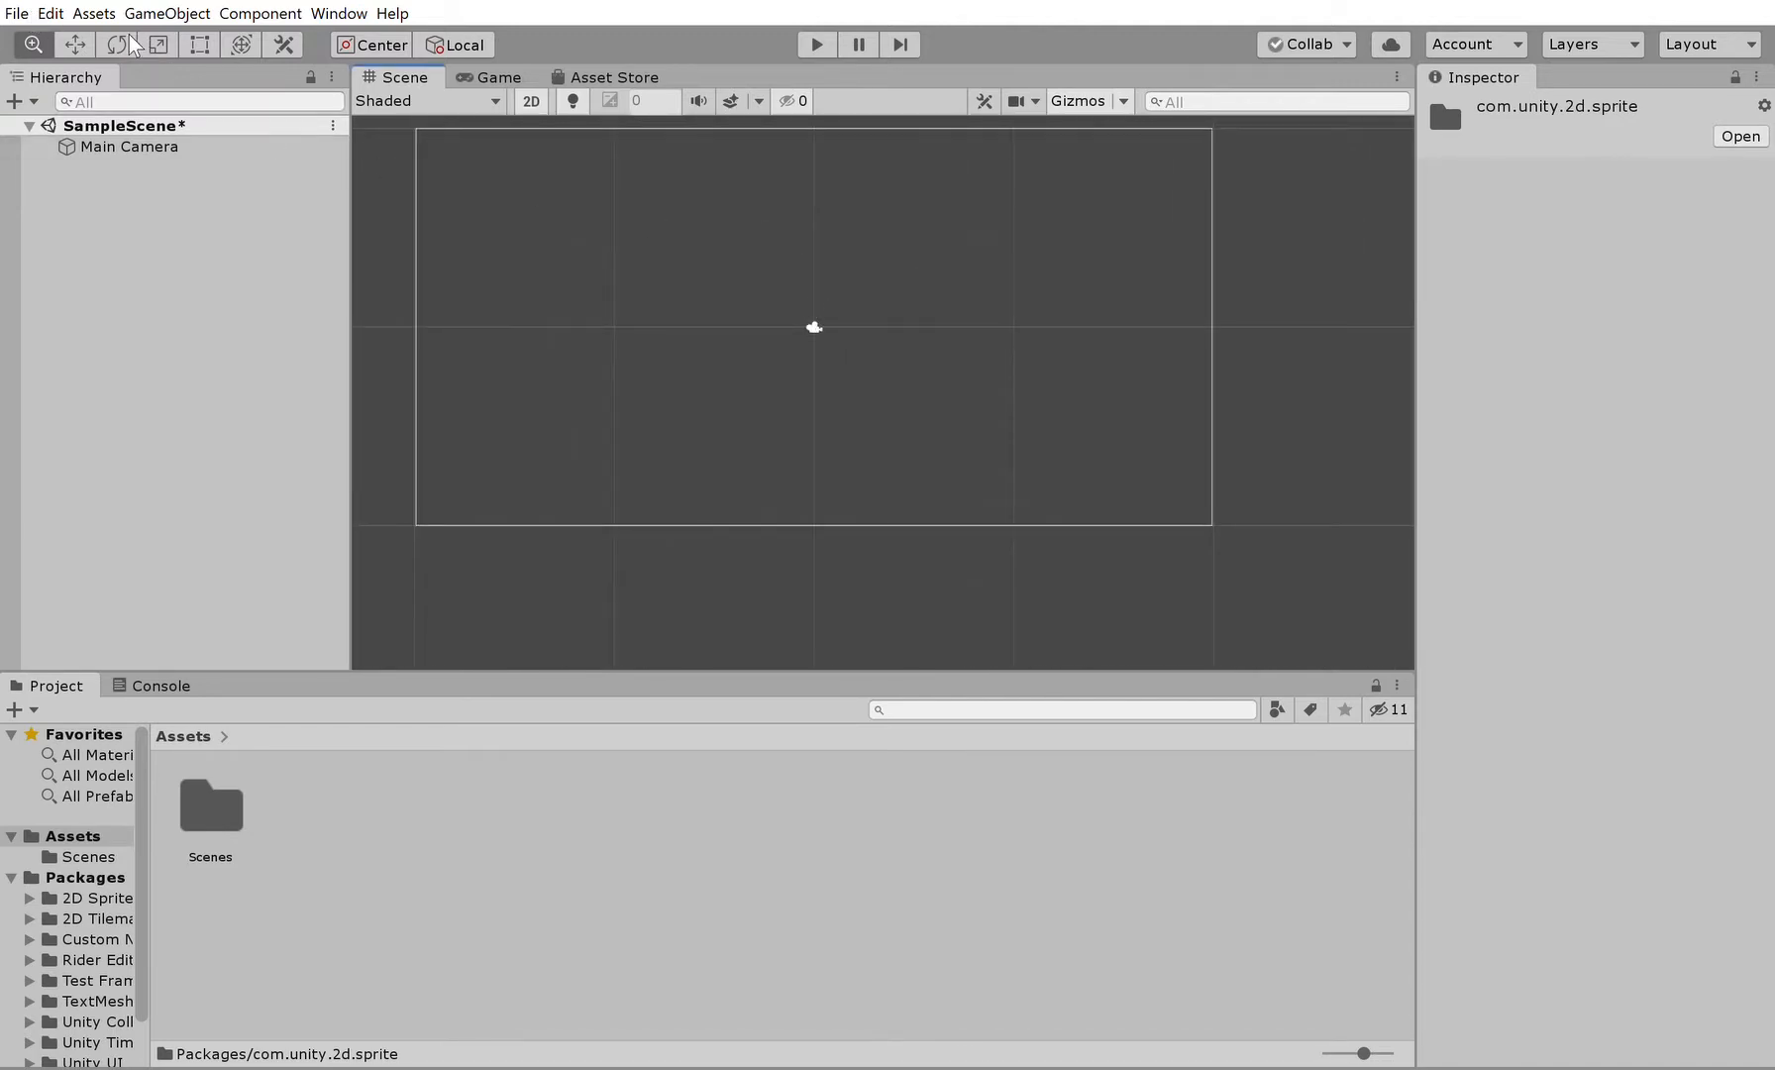
left_click(812, 307)
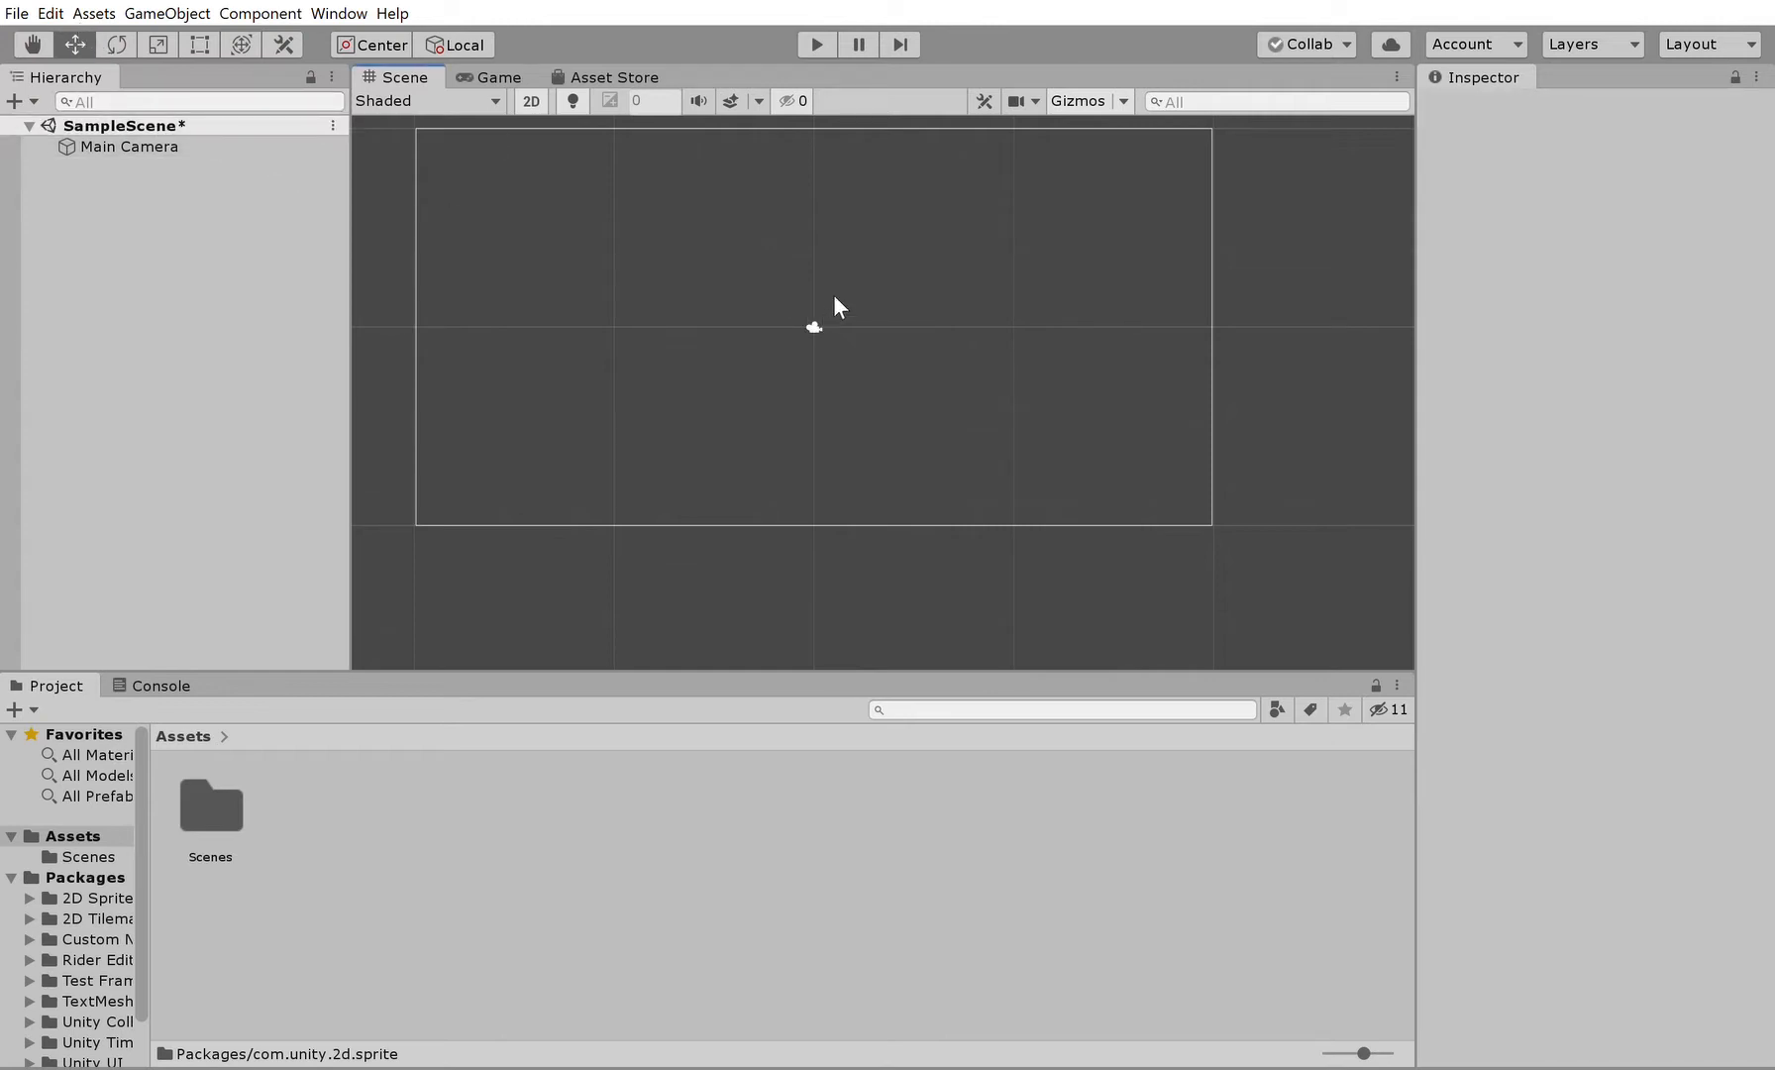
scroll(829, 312, "up", 1)
scroll(826, 318, "down", 2)
scroll(825, 326, "up", 1)
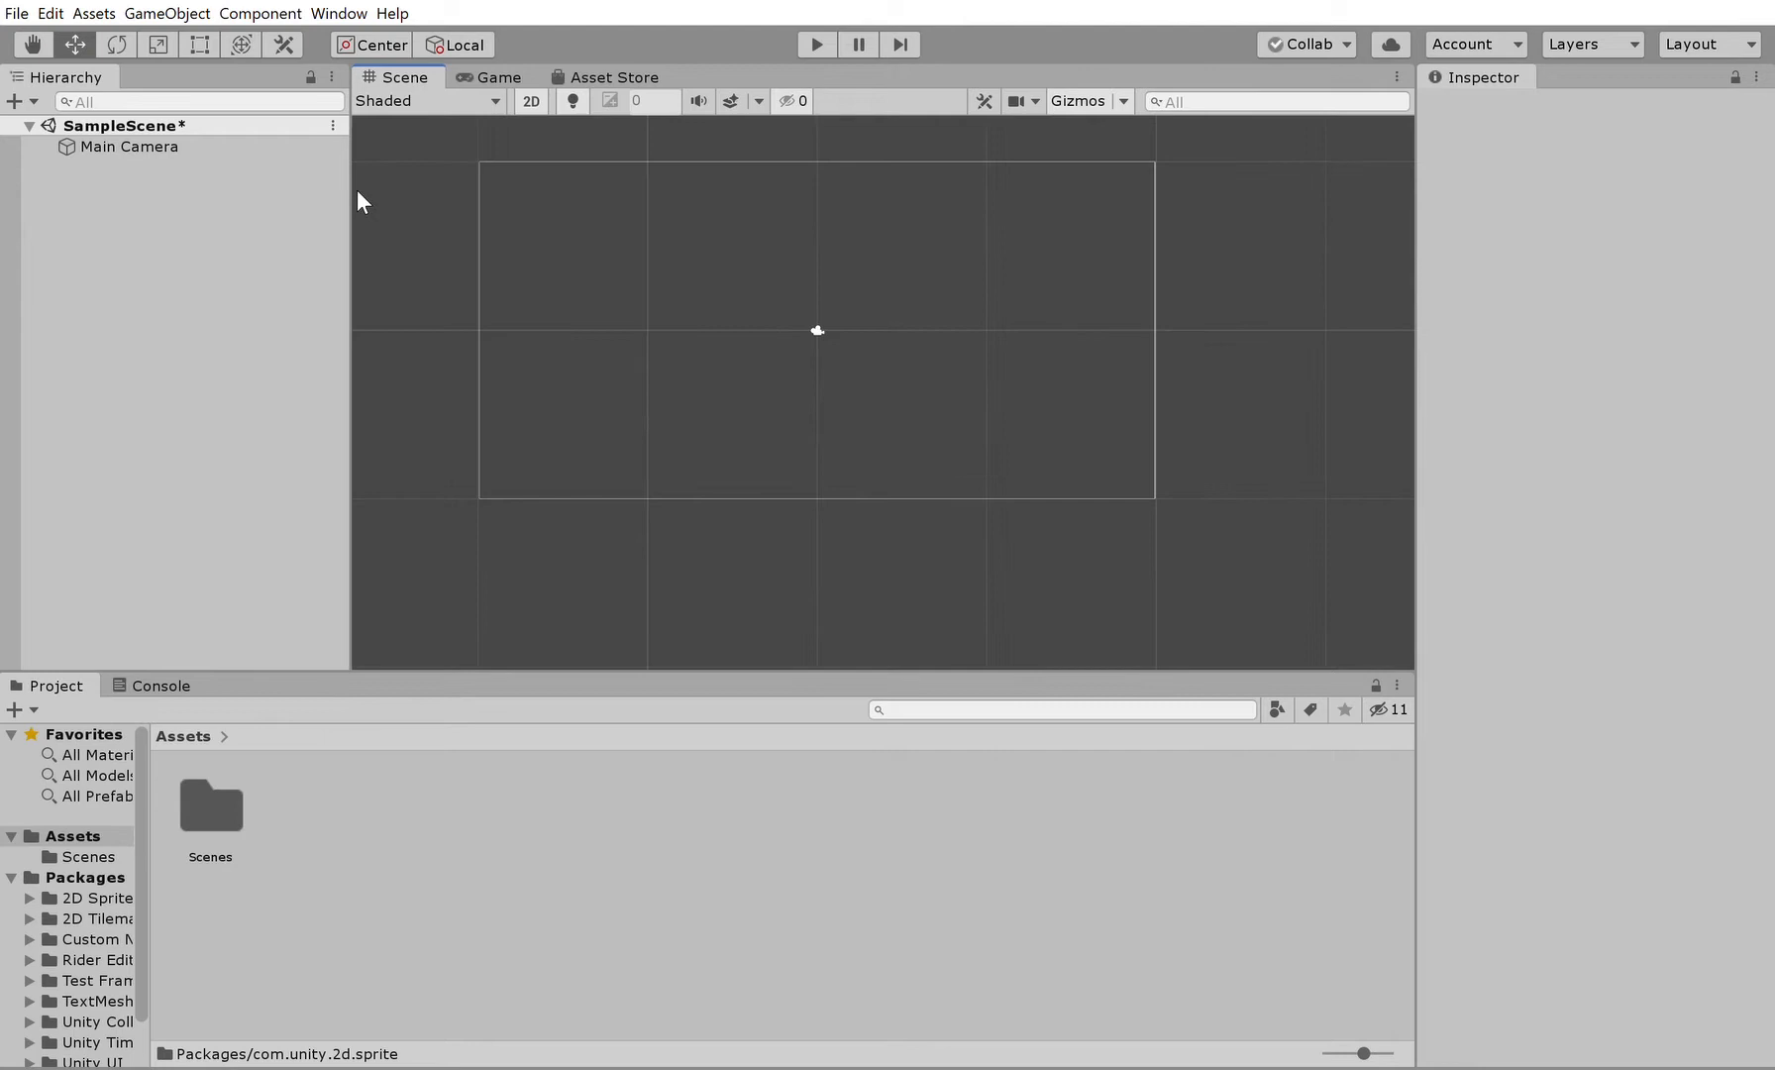
Step: Move the Main Camera along its X and Y axes with the Move tool to about X -3.98, Y -0.38
left_click(253, 148)
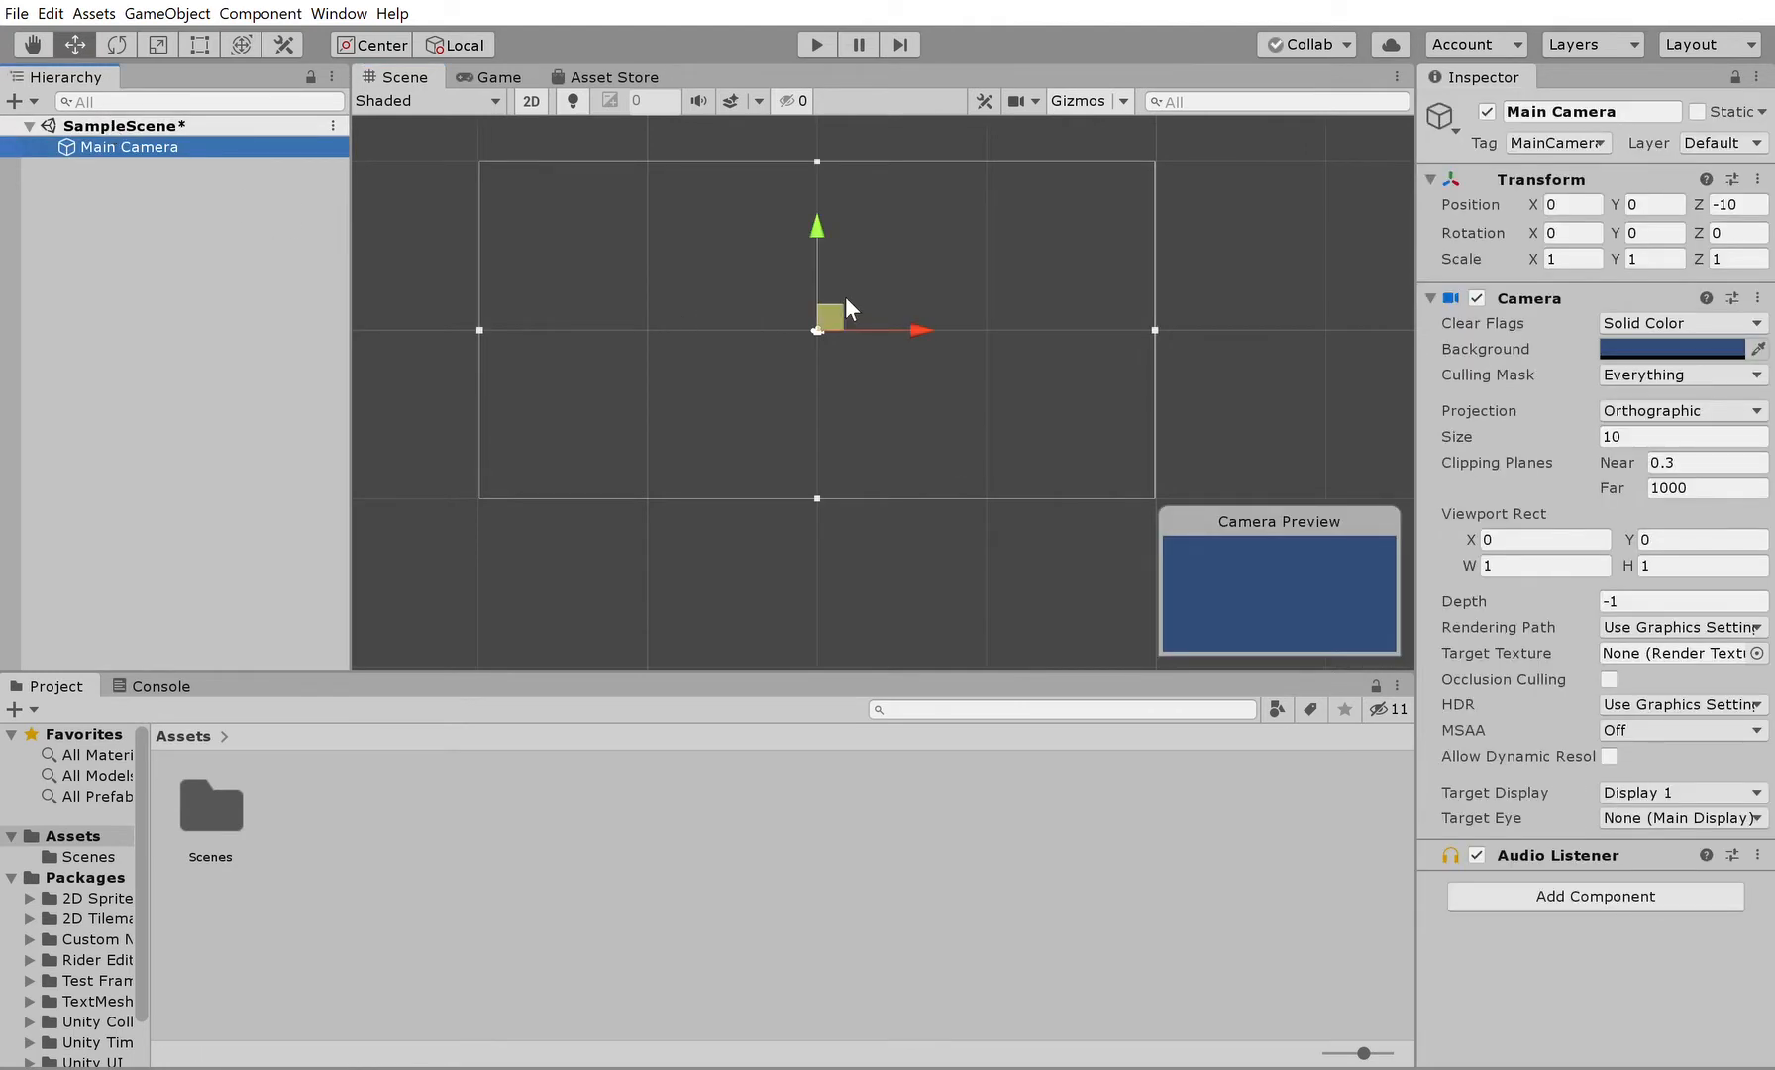
mouse_move(920, 328)
left_mouse_down()
mouse_move(849, 336)
mouse_move(1094, 343)
mouse_move(899, 332)
left_mouse_up()
left_click_drag(796, 218, 795, 167)
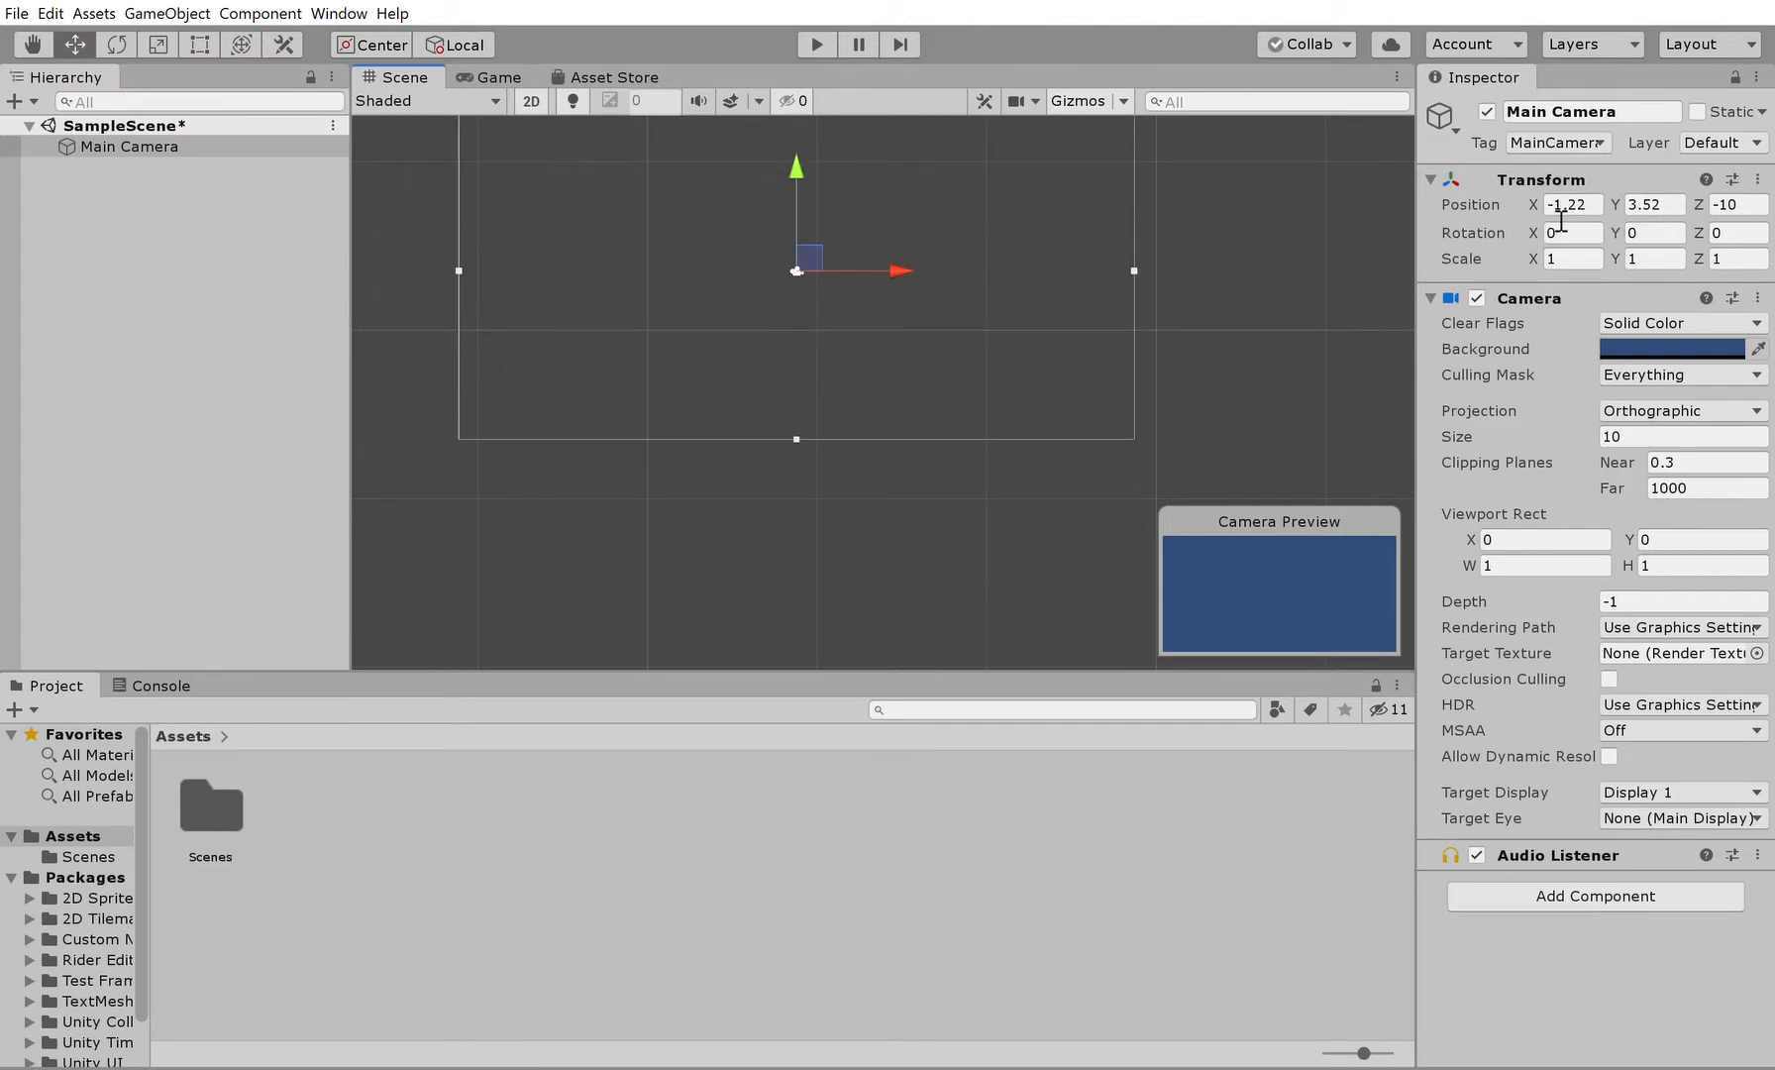
left_click_drag(788, 189, 798, 260)
left_click_drag(912, 320, 856, 354)
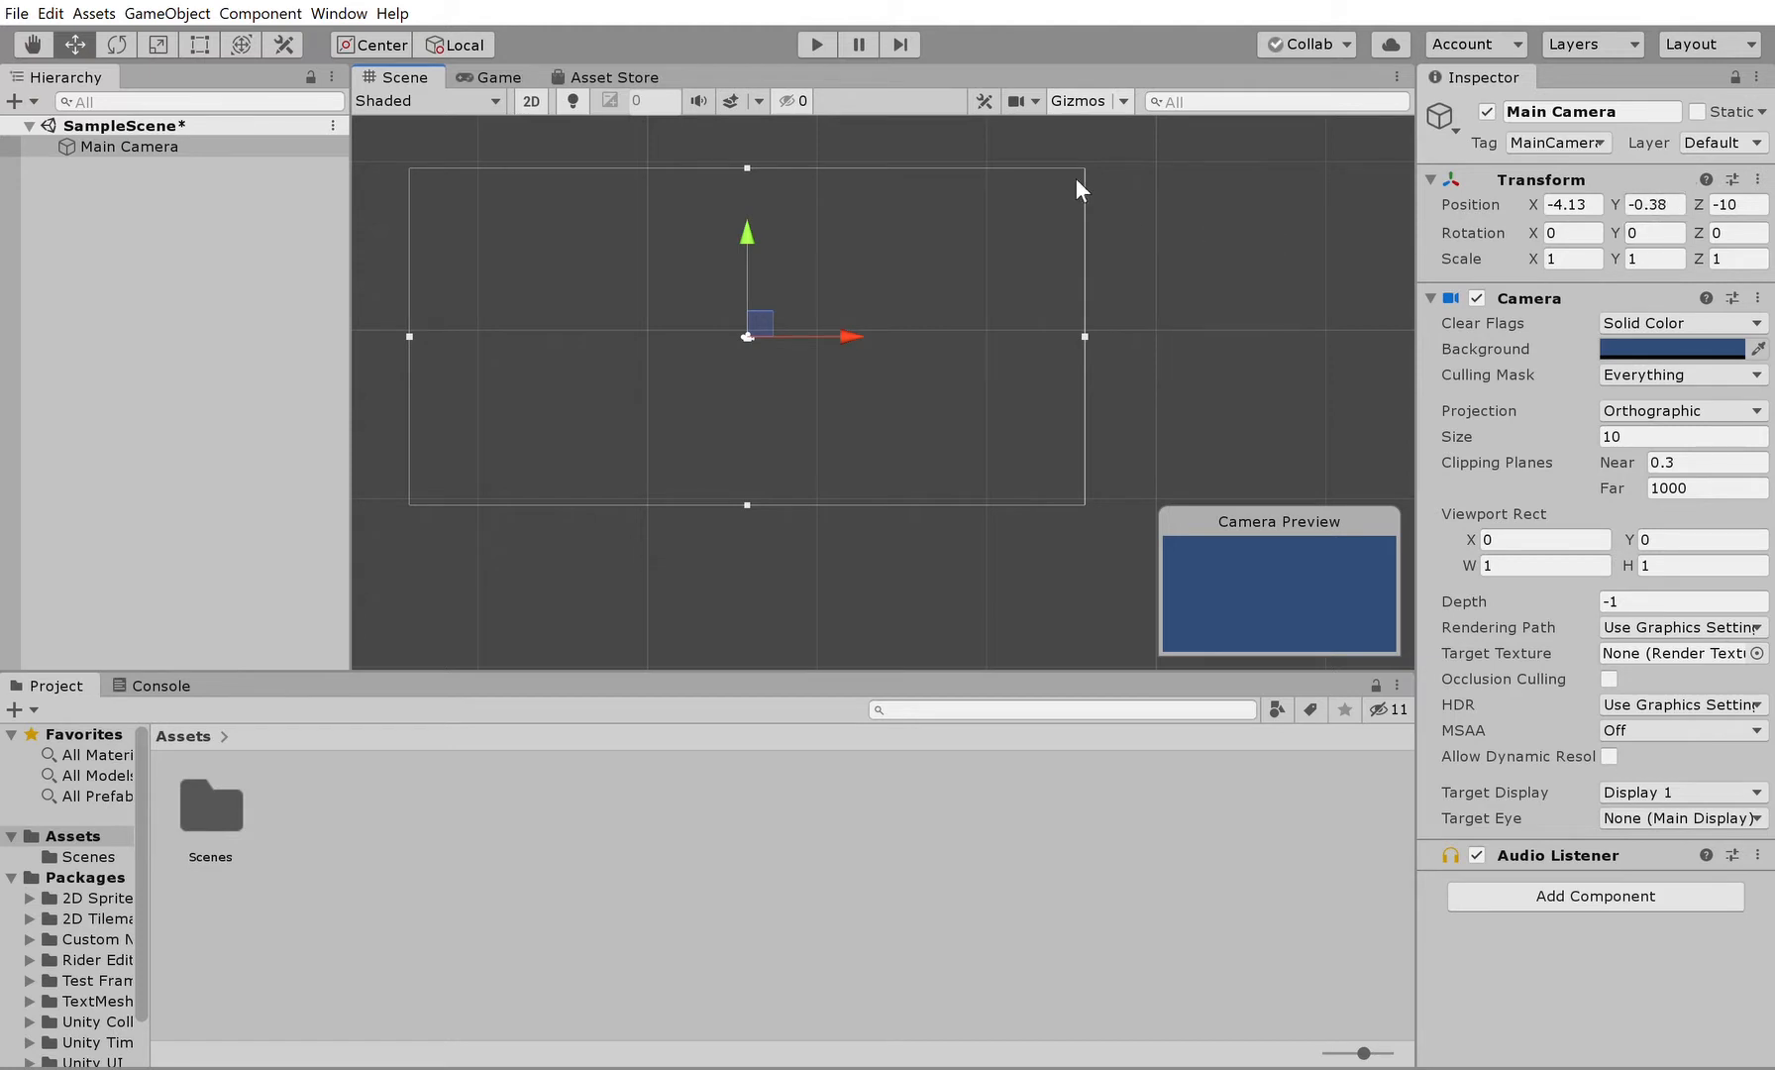
mouse_move(854, 335)
left_mouse_down()
mouse_move(943, 301)
mouse_move(856, 335)
left_mouse_up()
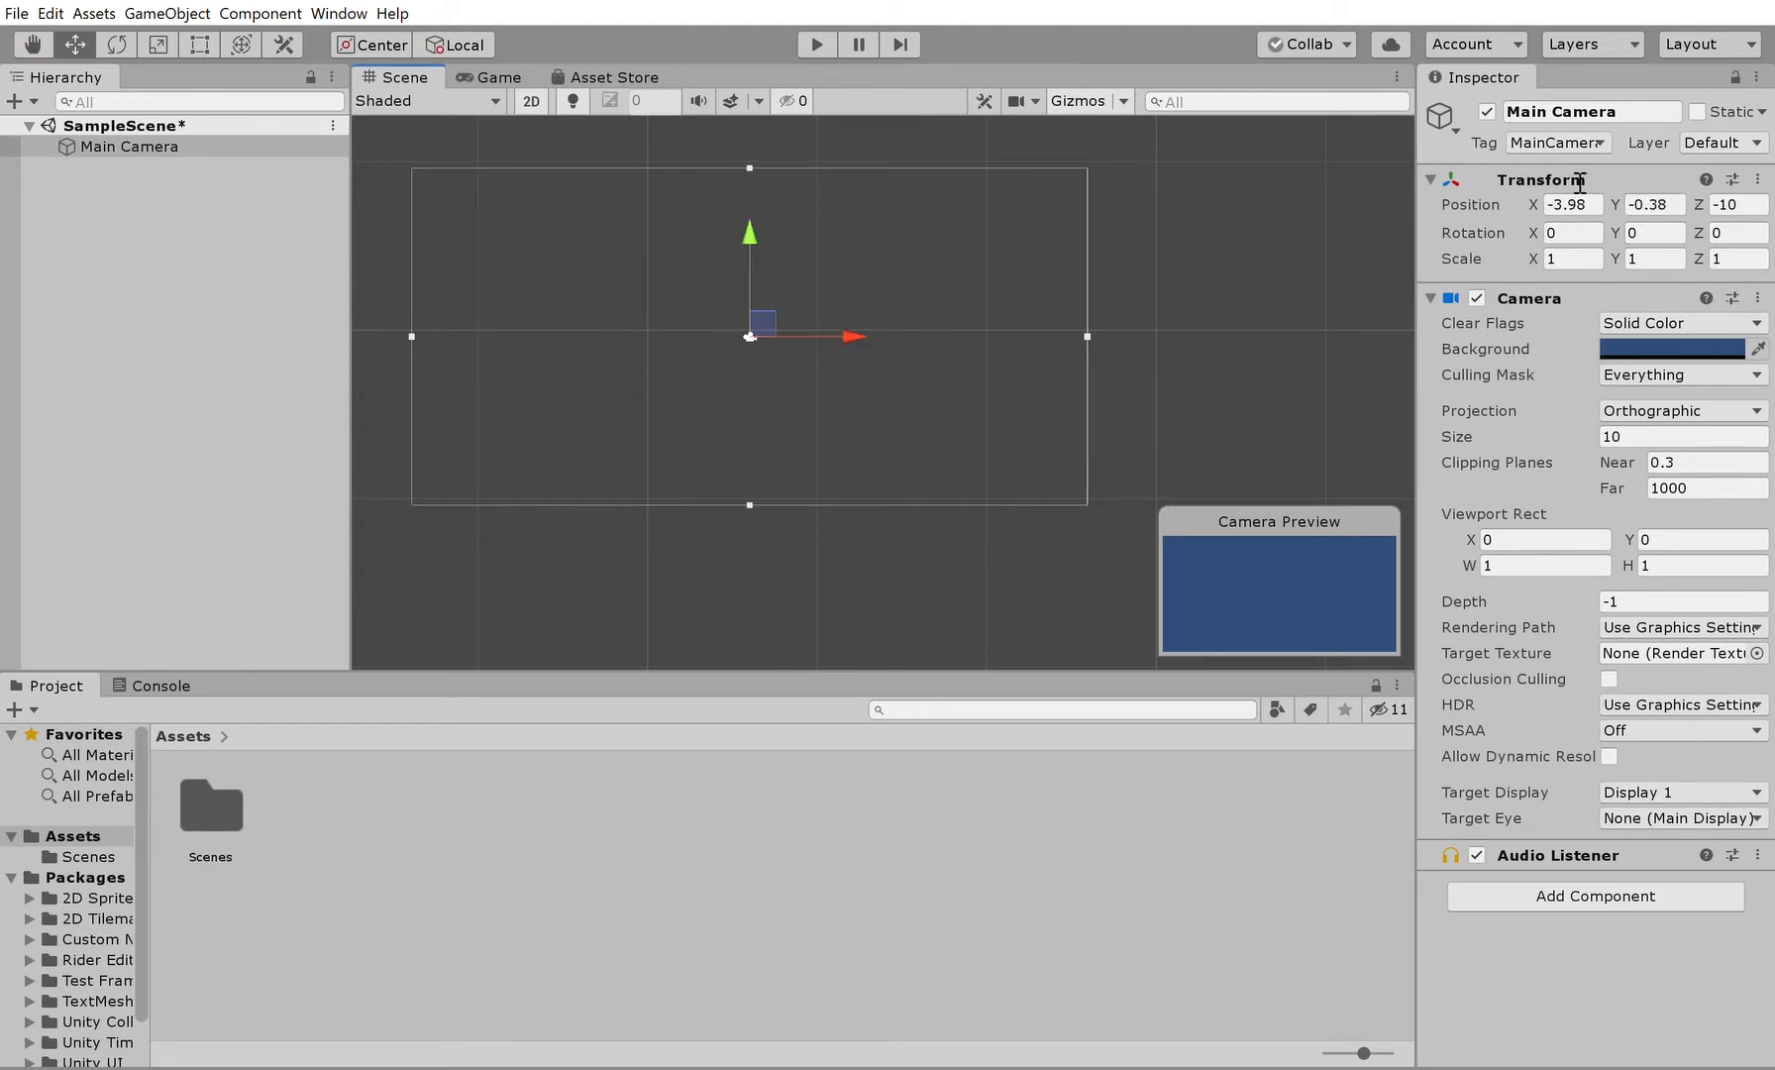
Step: Set the Main Camera's position to X 0 and Y 0
left_click(1590, 199)
type("0")
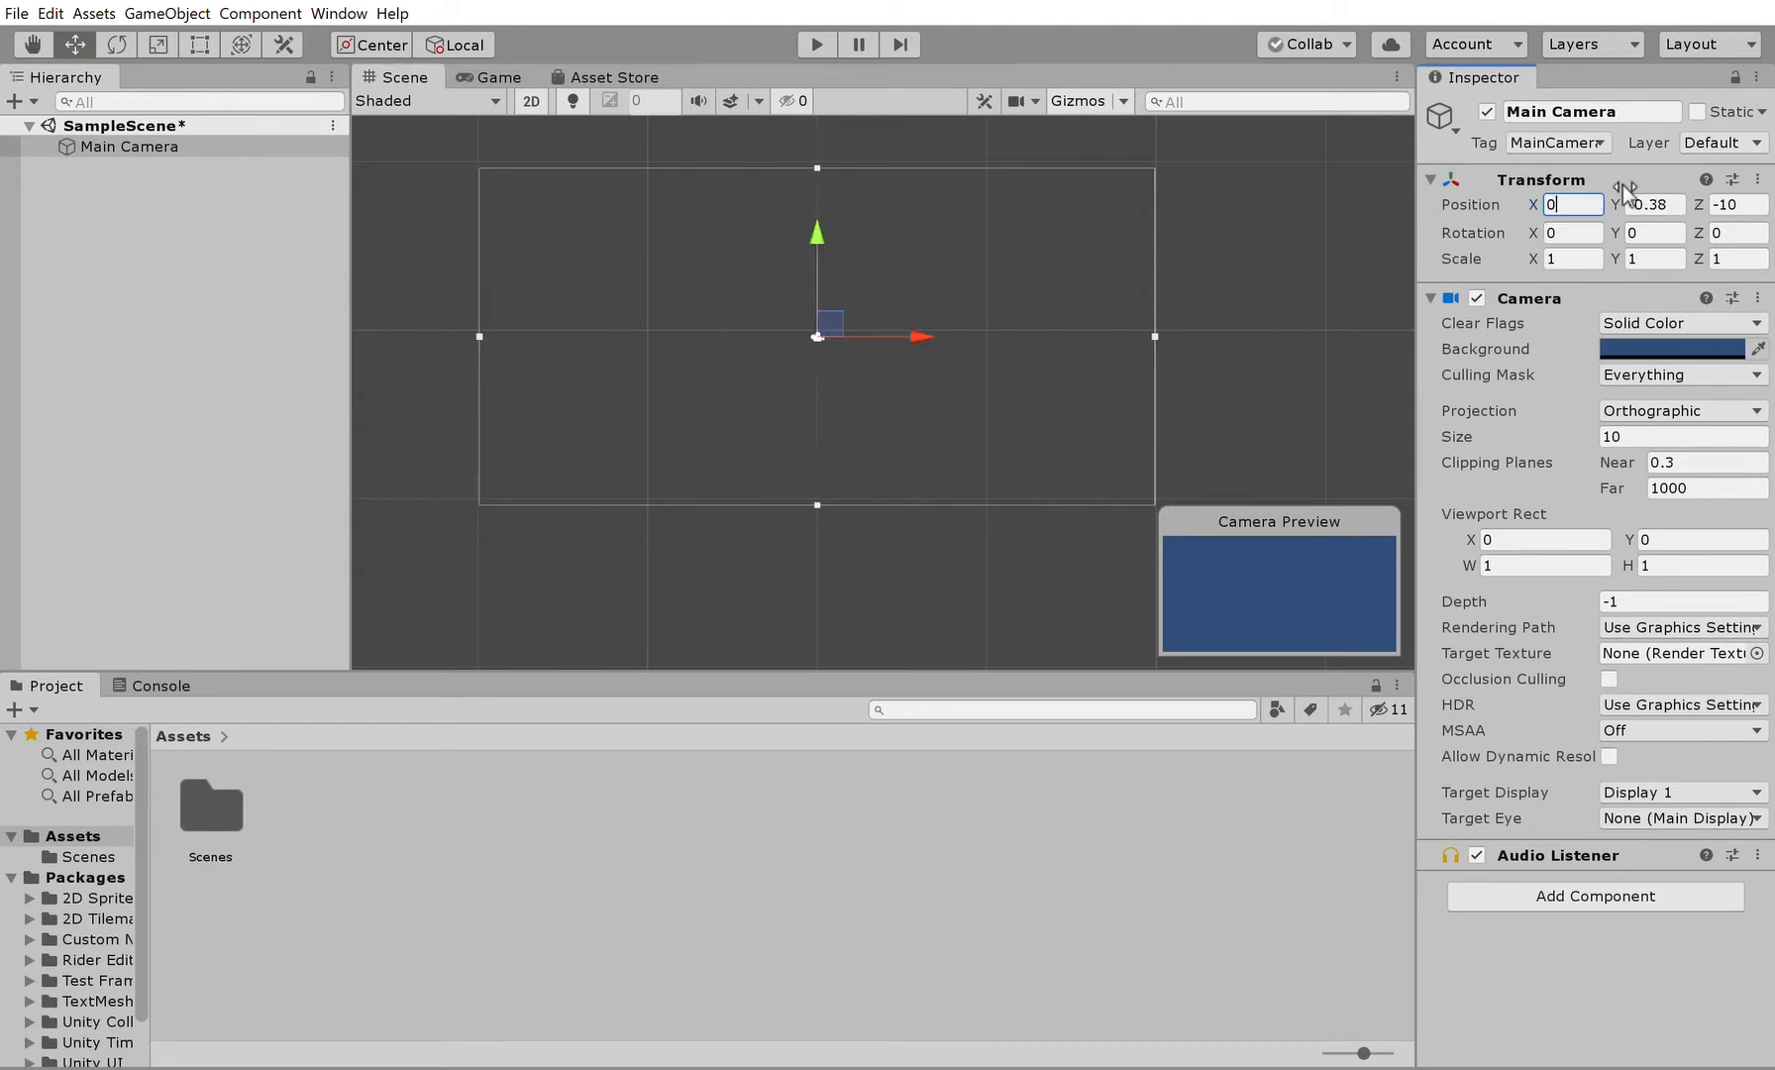
left_click(1673, 205)
type("0")
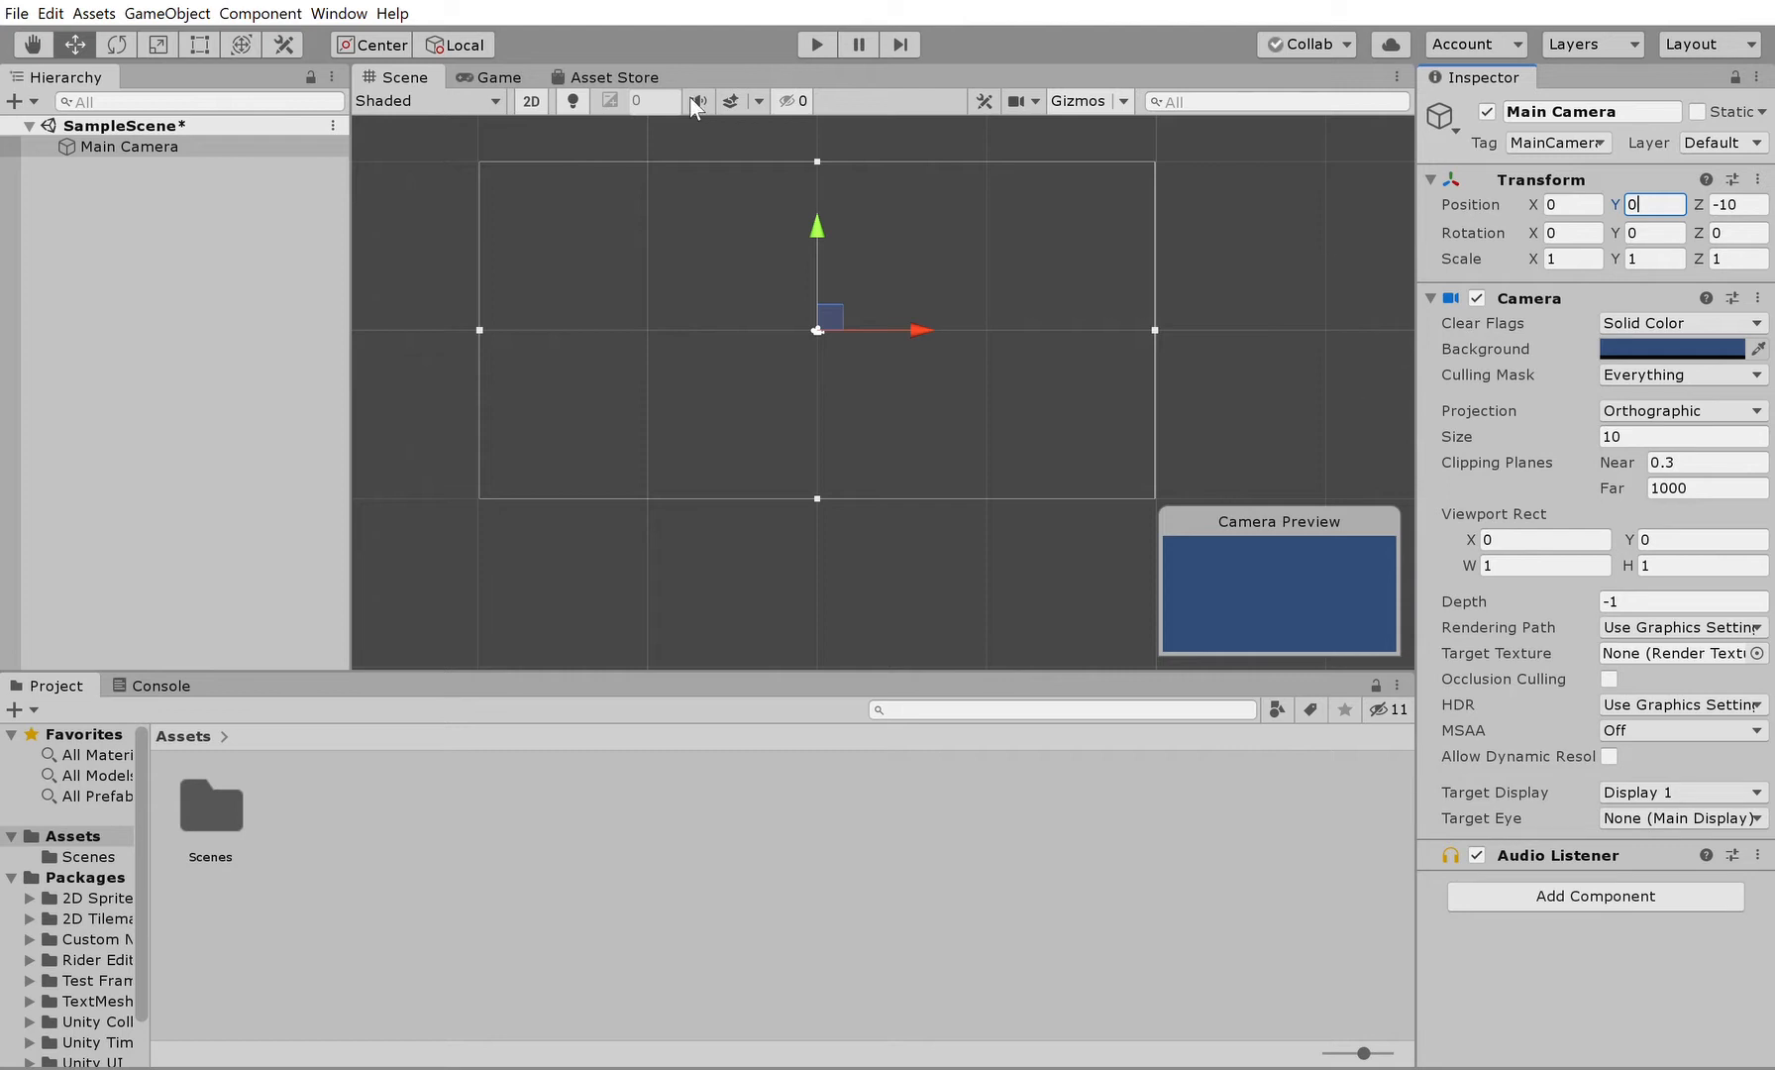
Step: Switch through the Rotate, Scale and Rect tools to view each one's handles on the Main Camera
left_click(116, 44)
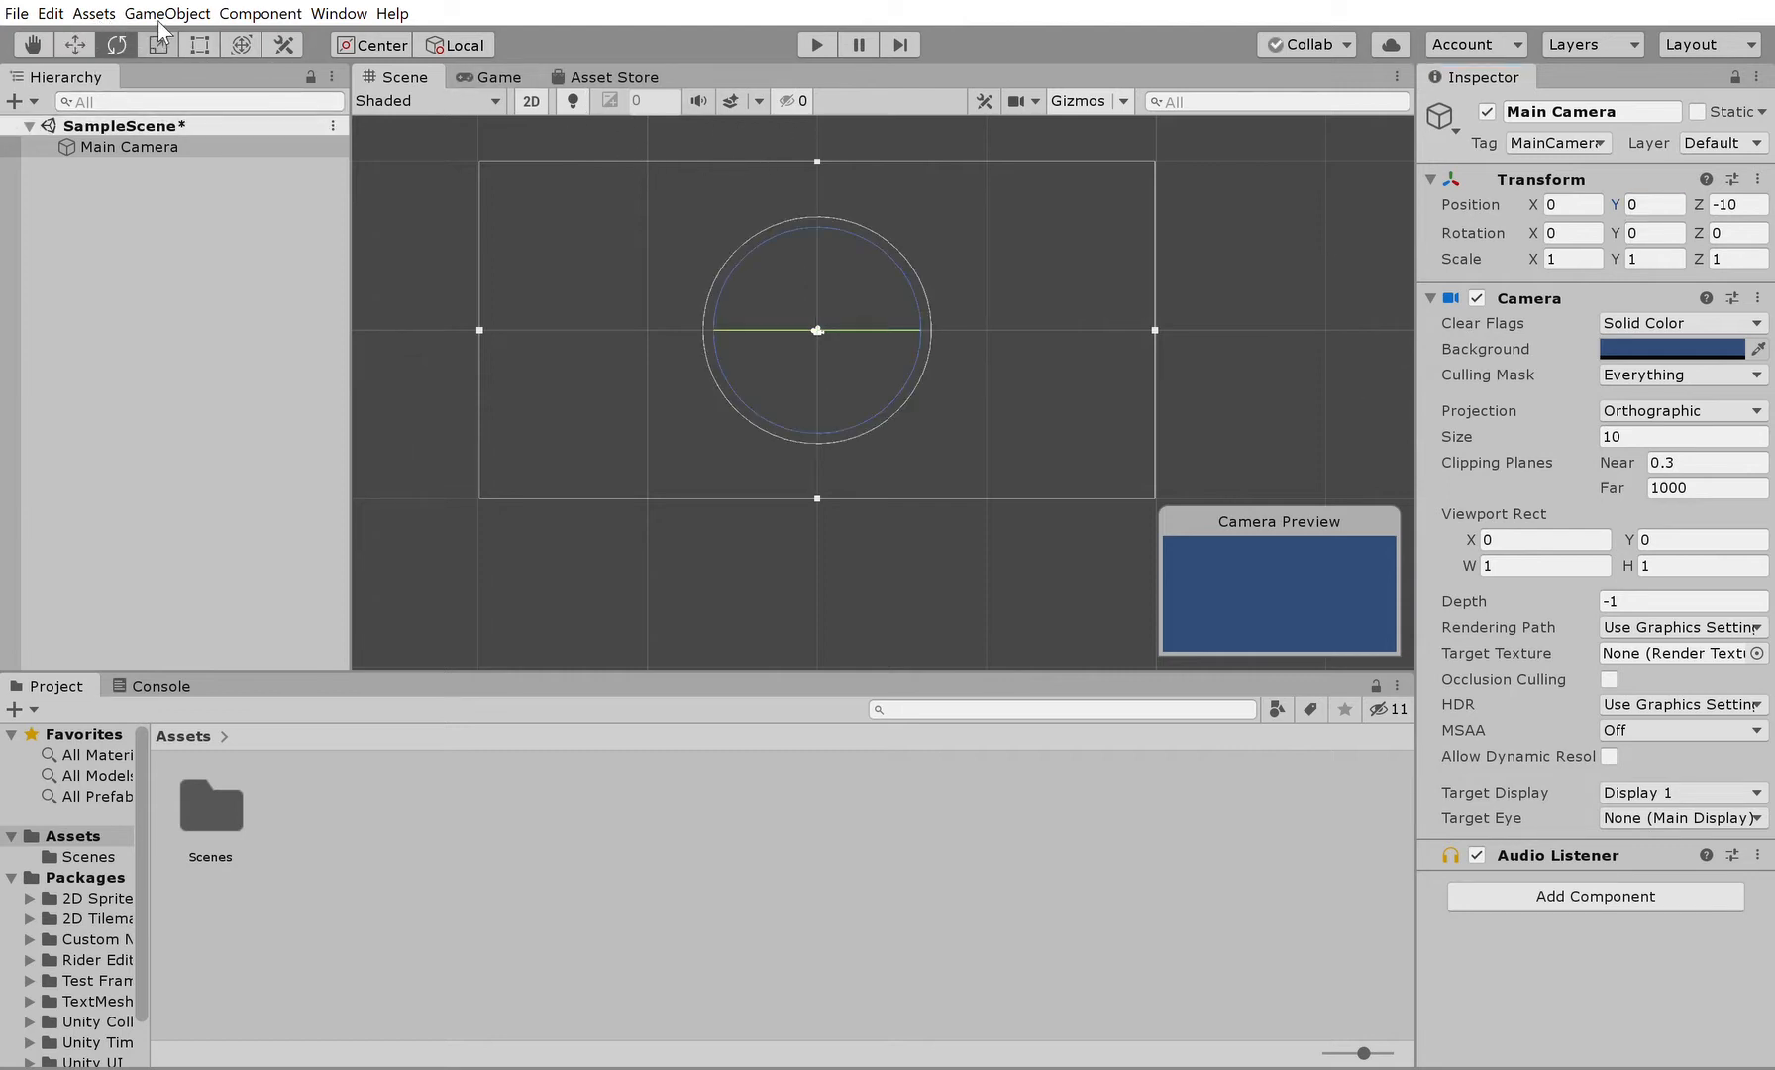
left_click(158, 42)
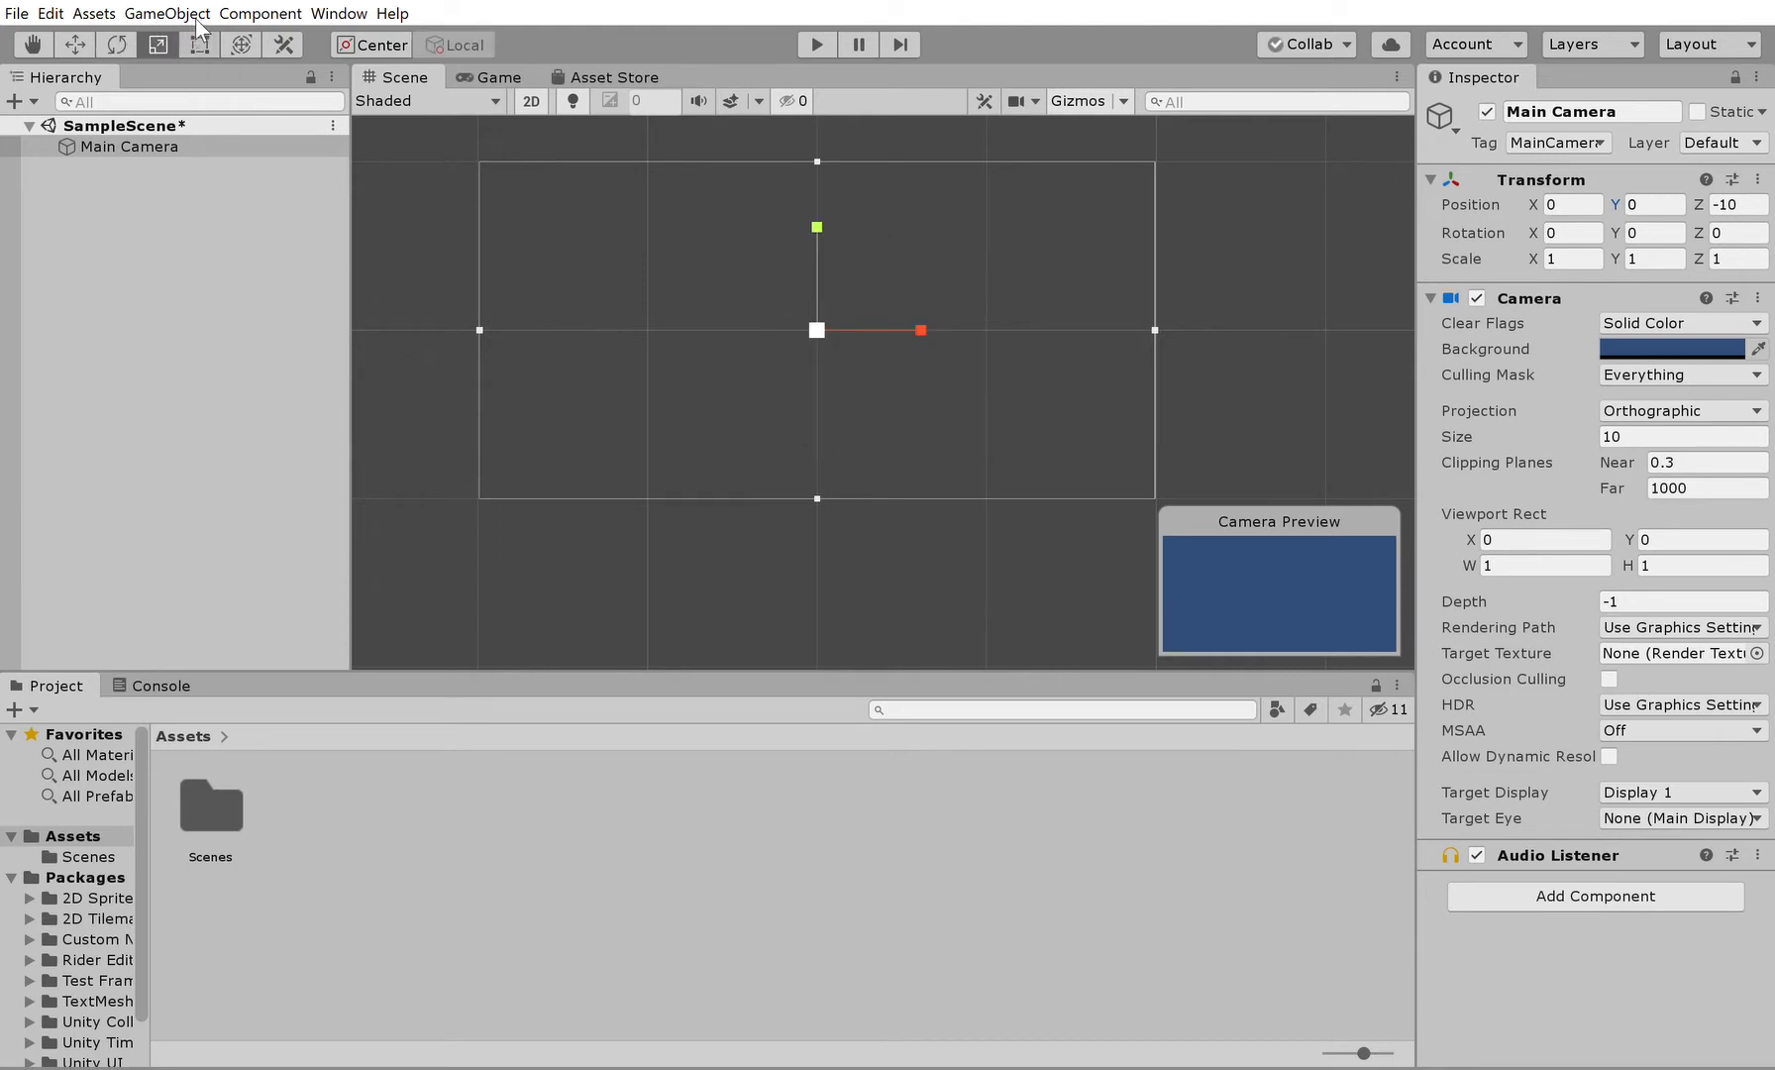
left_click(199, 43)
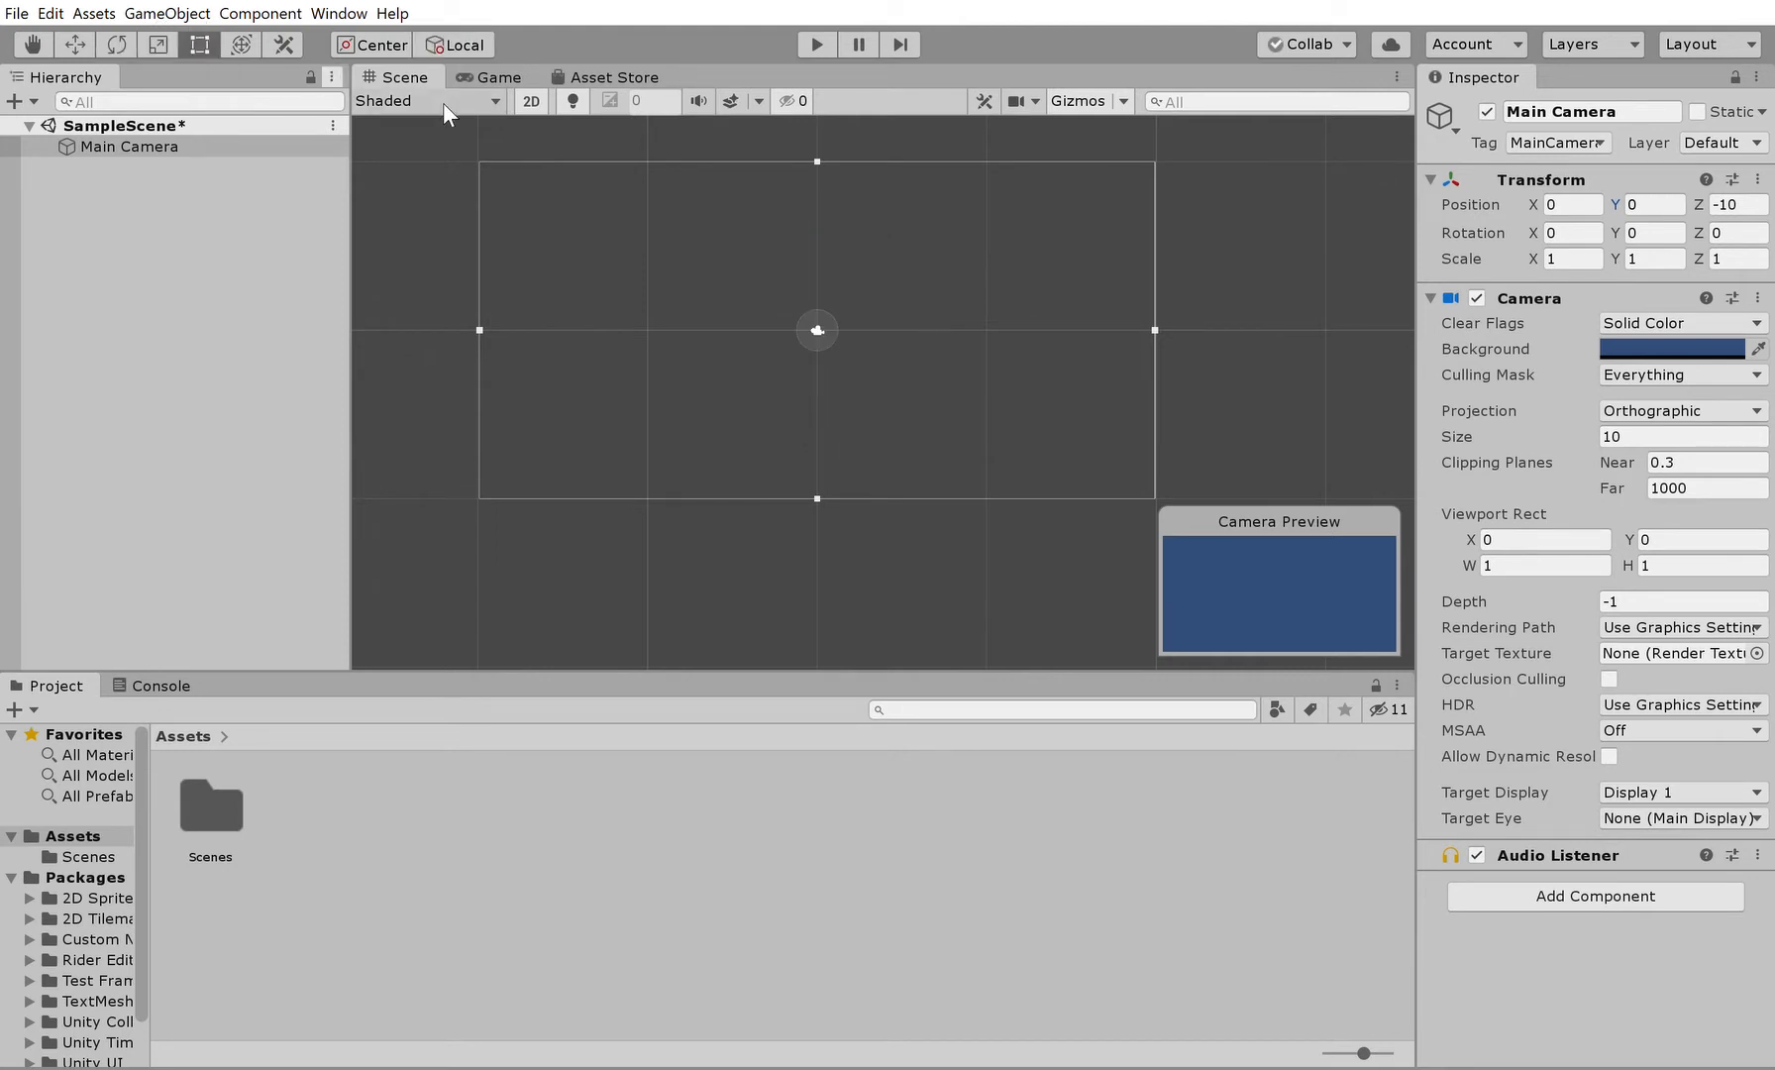
scroll(707, 287, "down", 1)
scroll(697, 285, "down", 1)
scroll(683, 287, "up", 2)
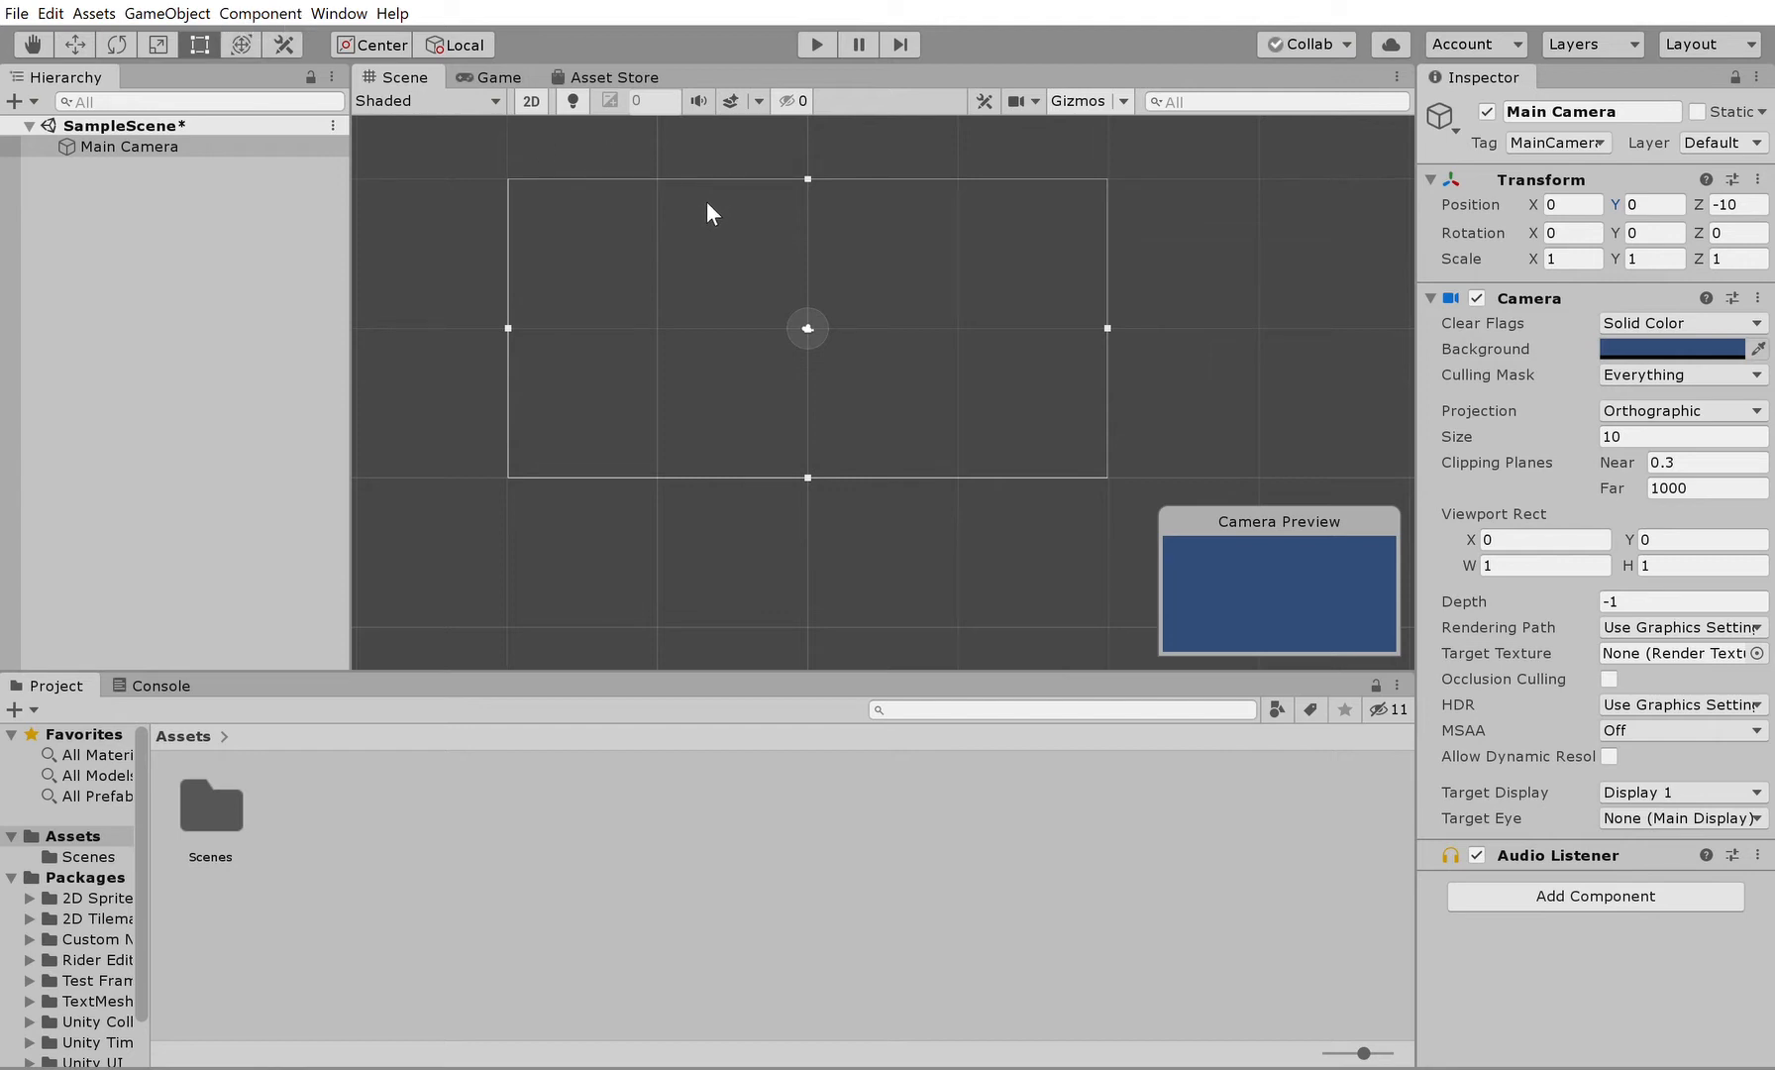
Step: Show the Game view, start the game in play mode and stop it
left_click(493, 76)
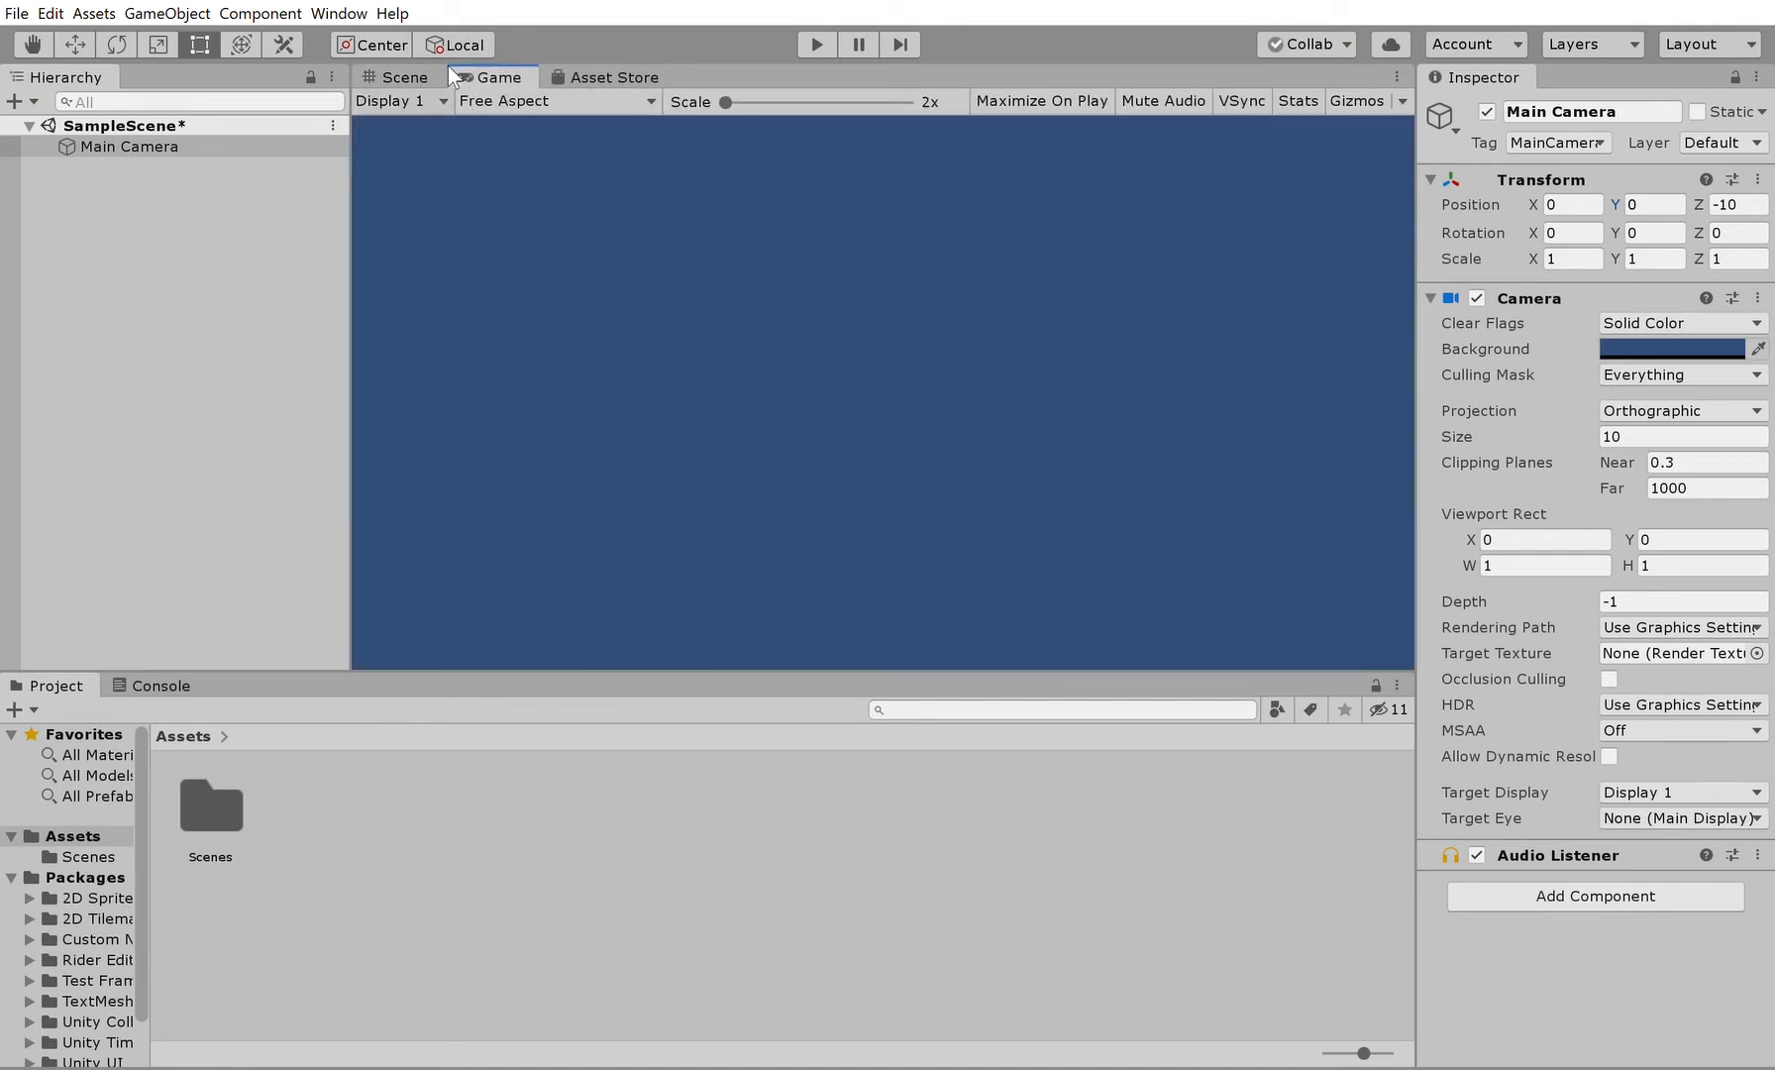
left_click(815, 42)
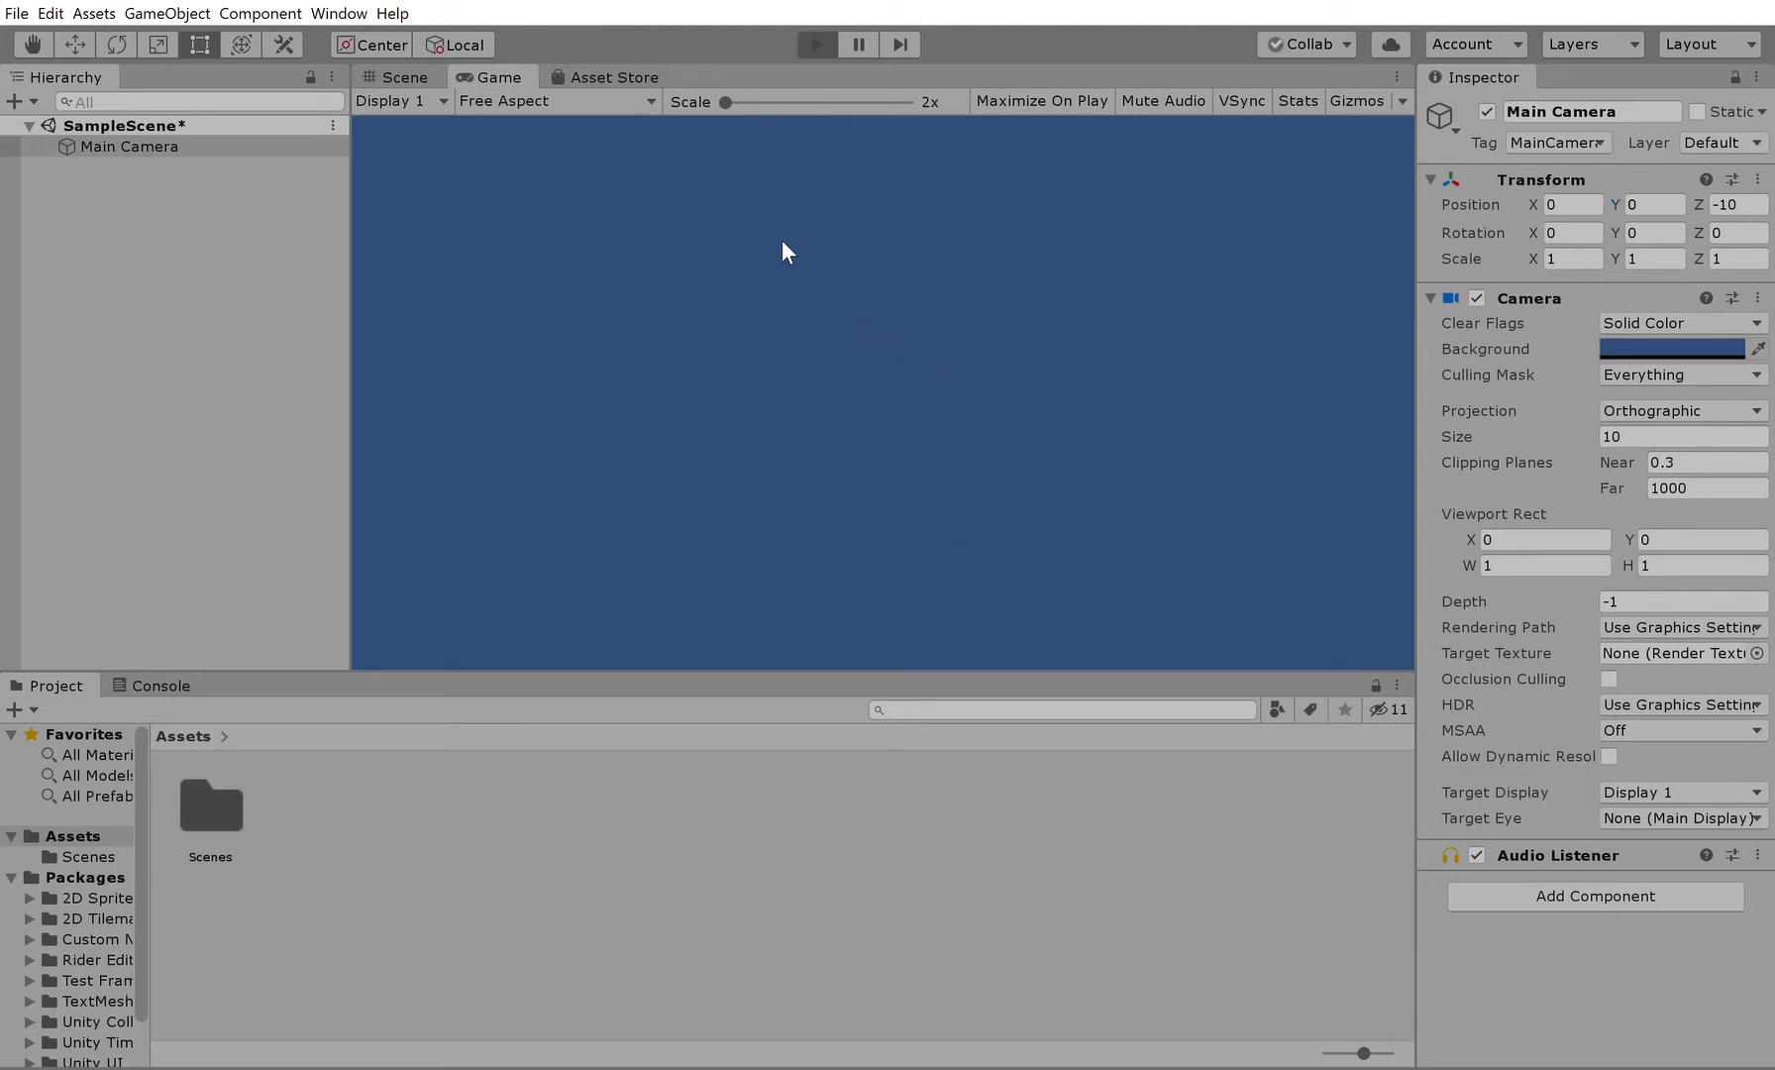
left_click(816, 41)
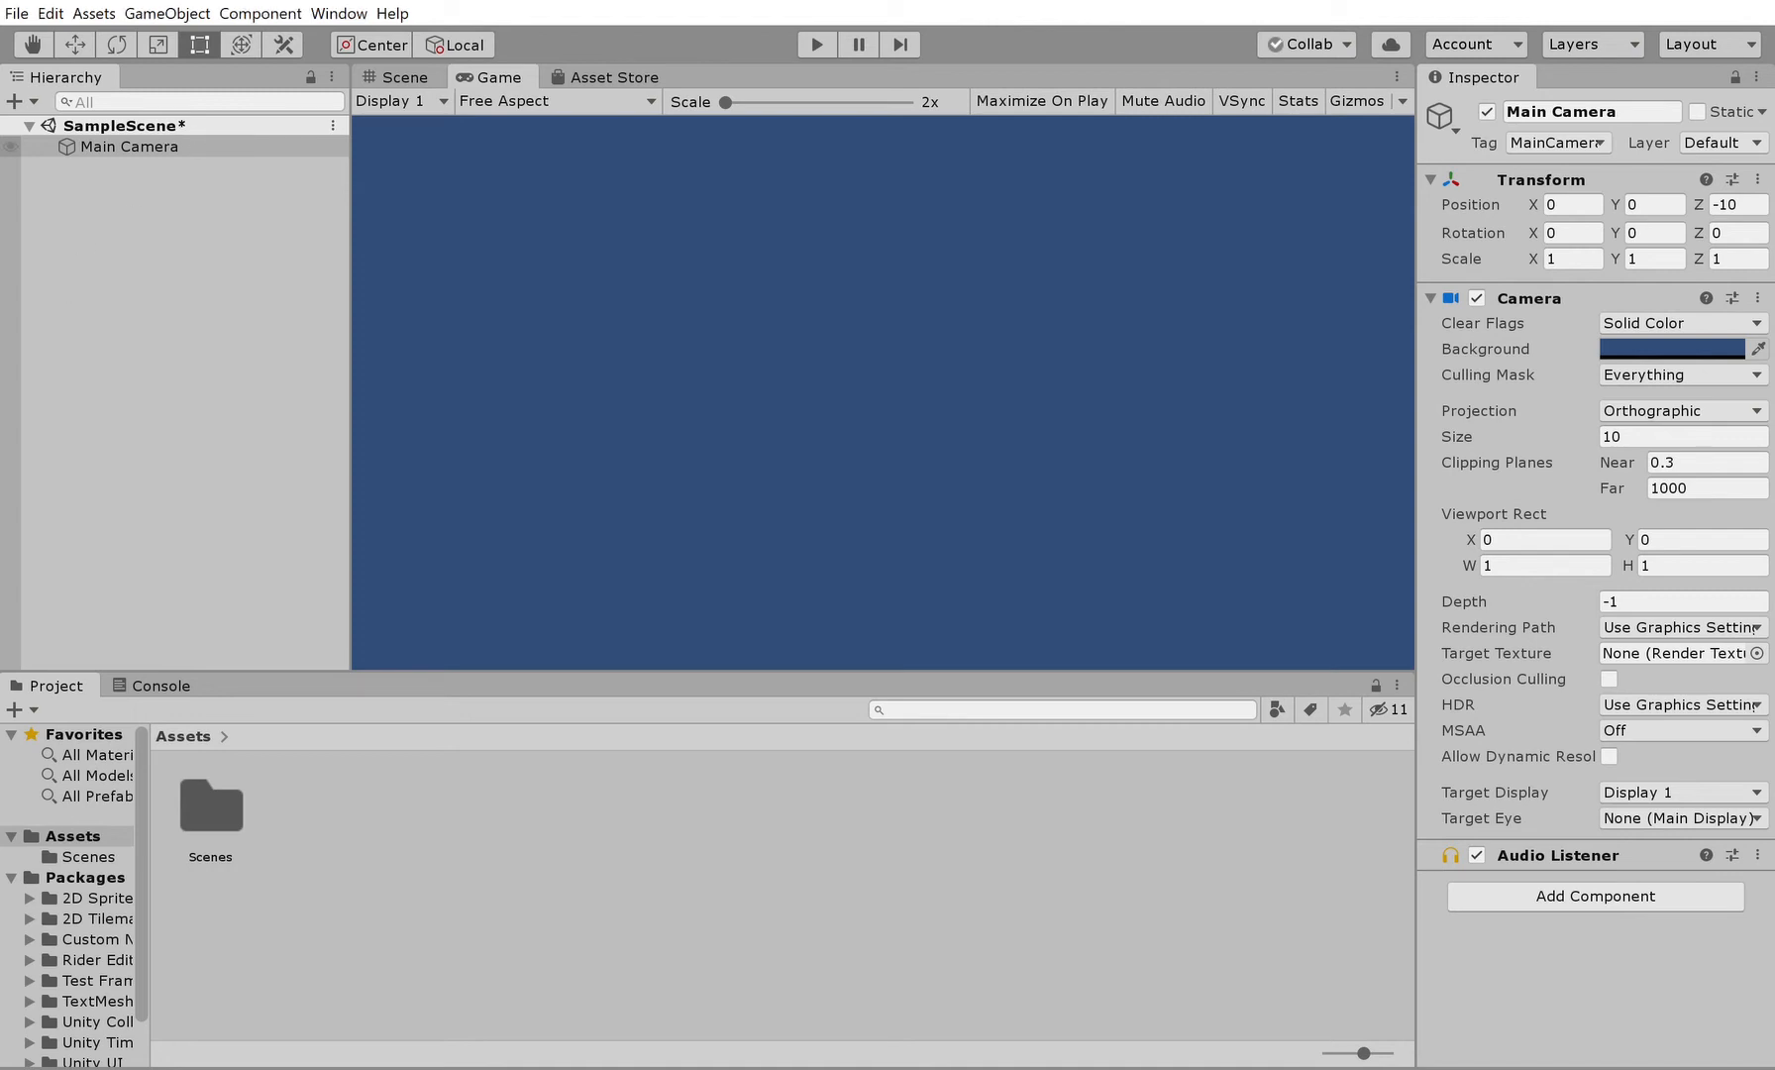
Step: Run and stop the game once more, and compare the Scene view with the Game view
left_click(817, 44)
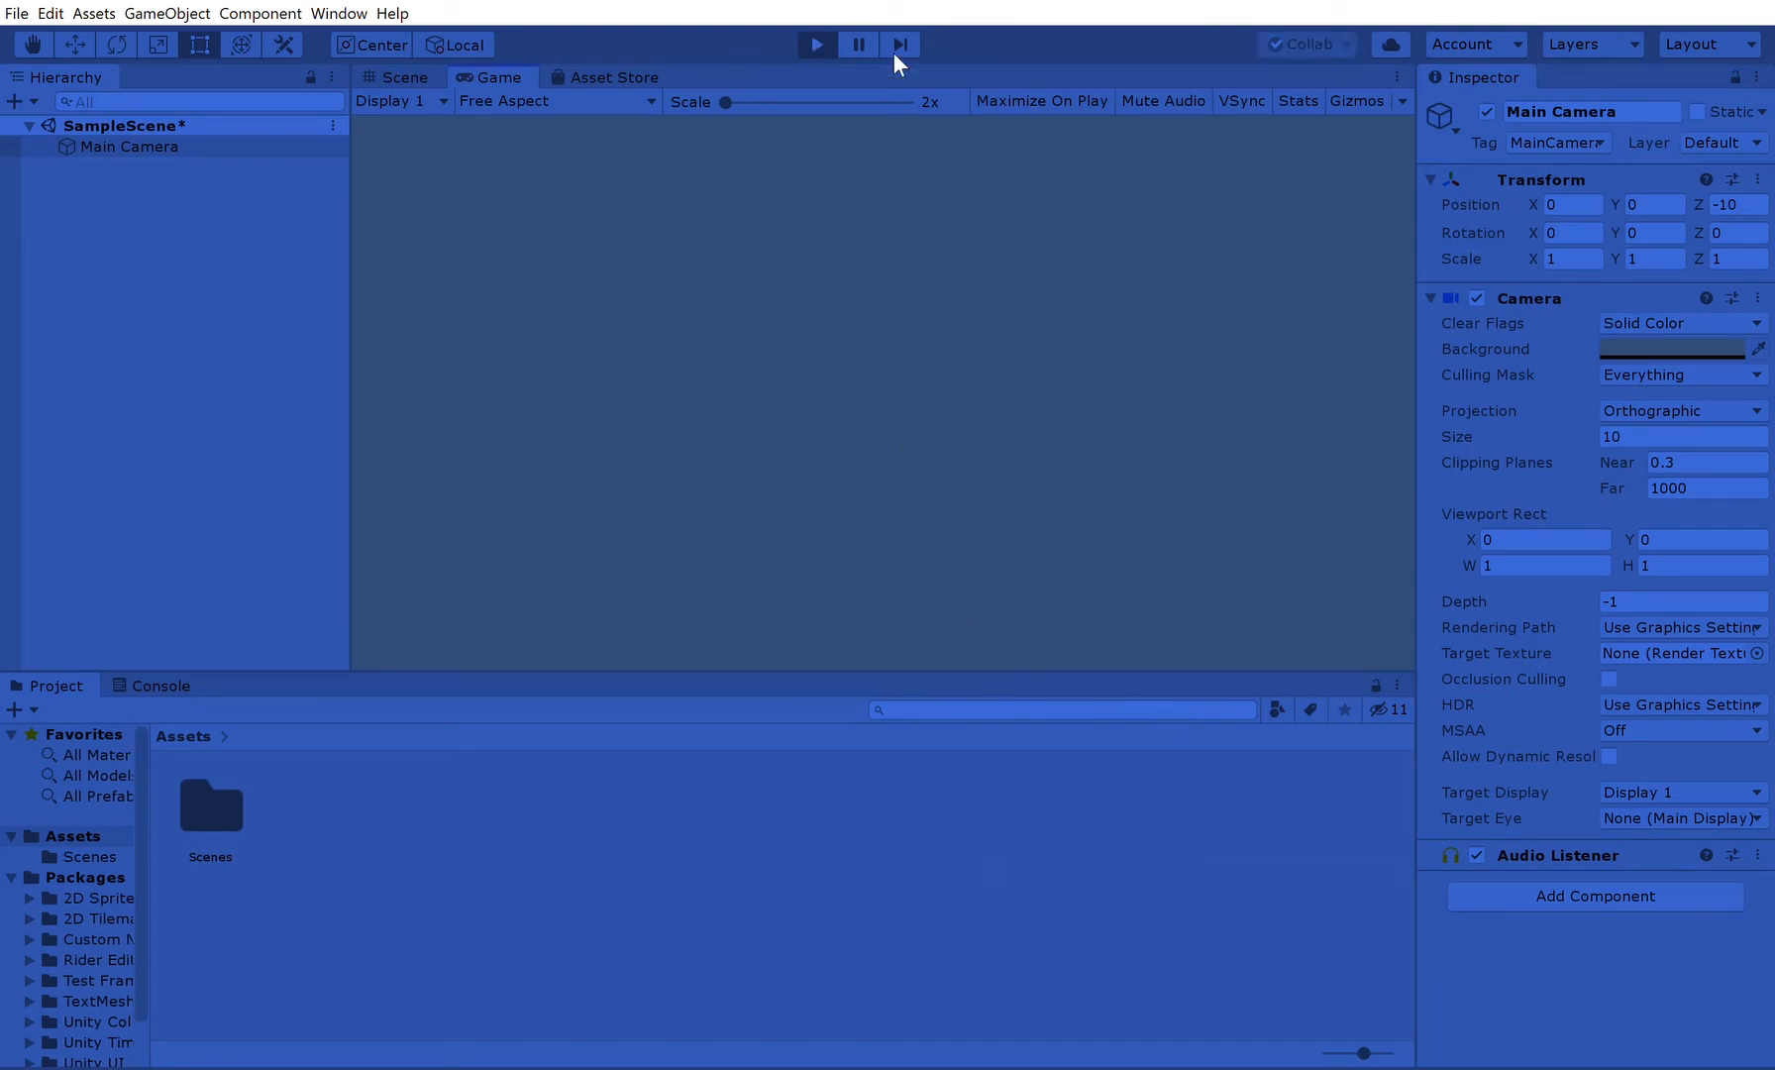
key("ctrl+p")
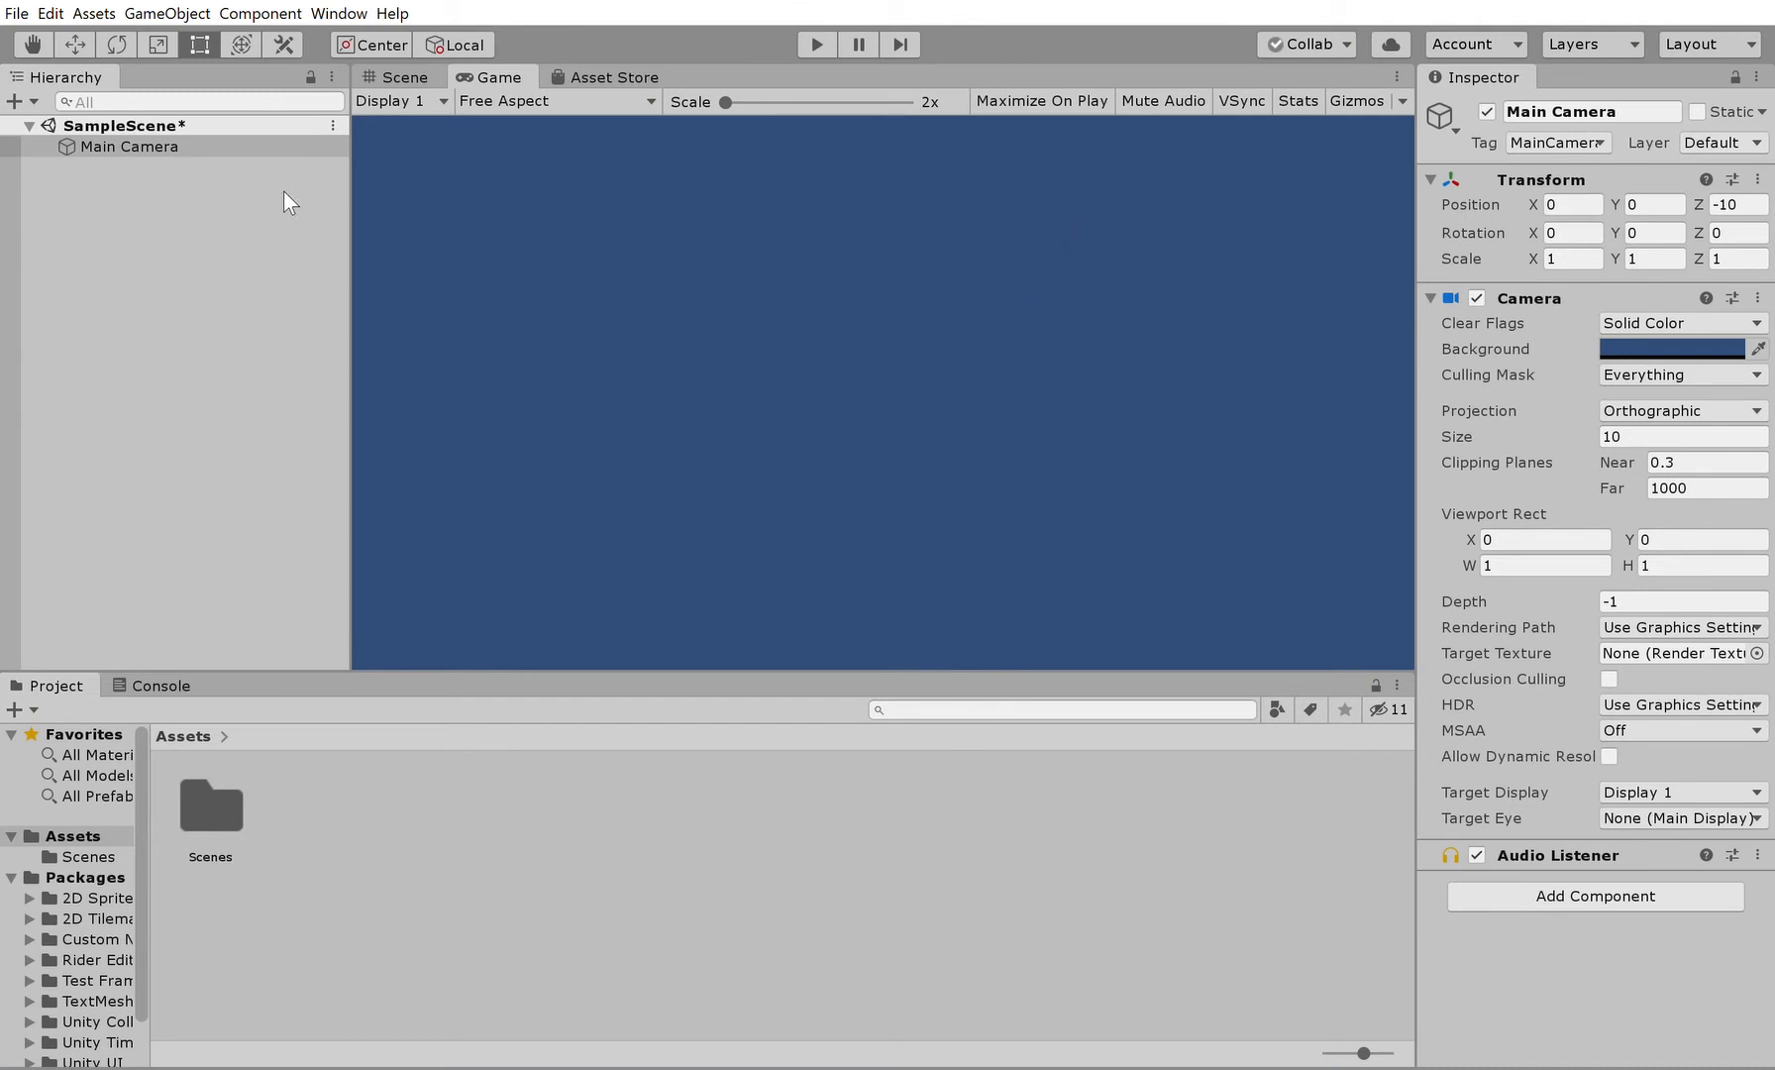
left_click(391, 76)
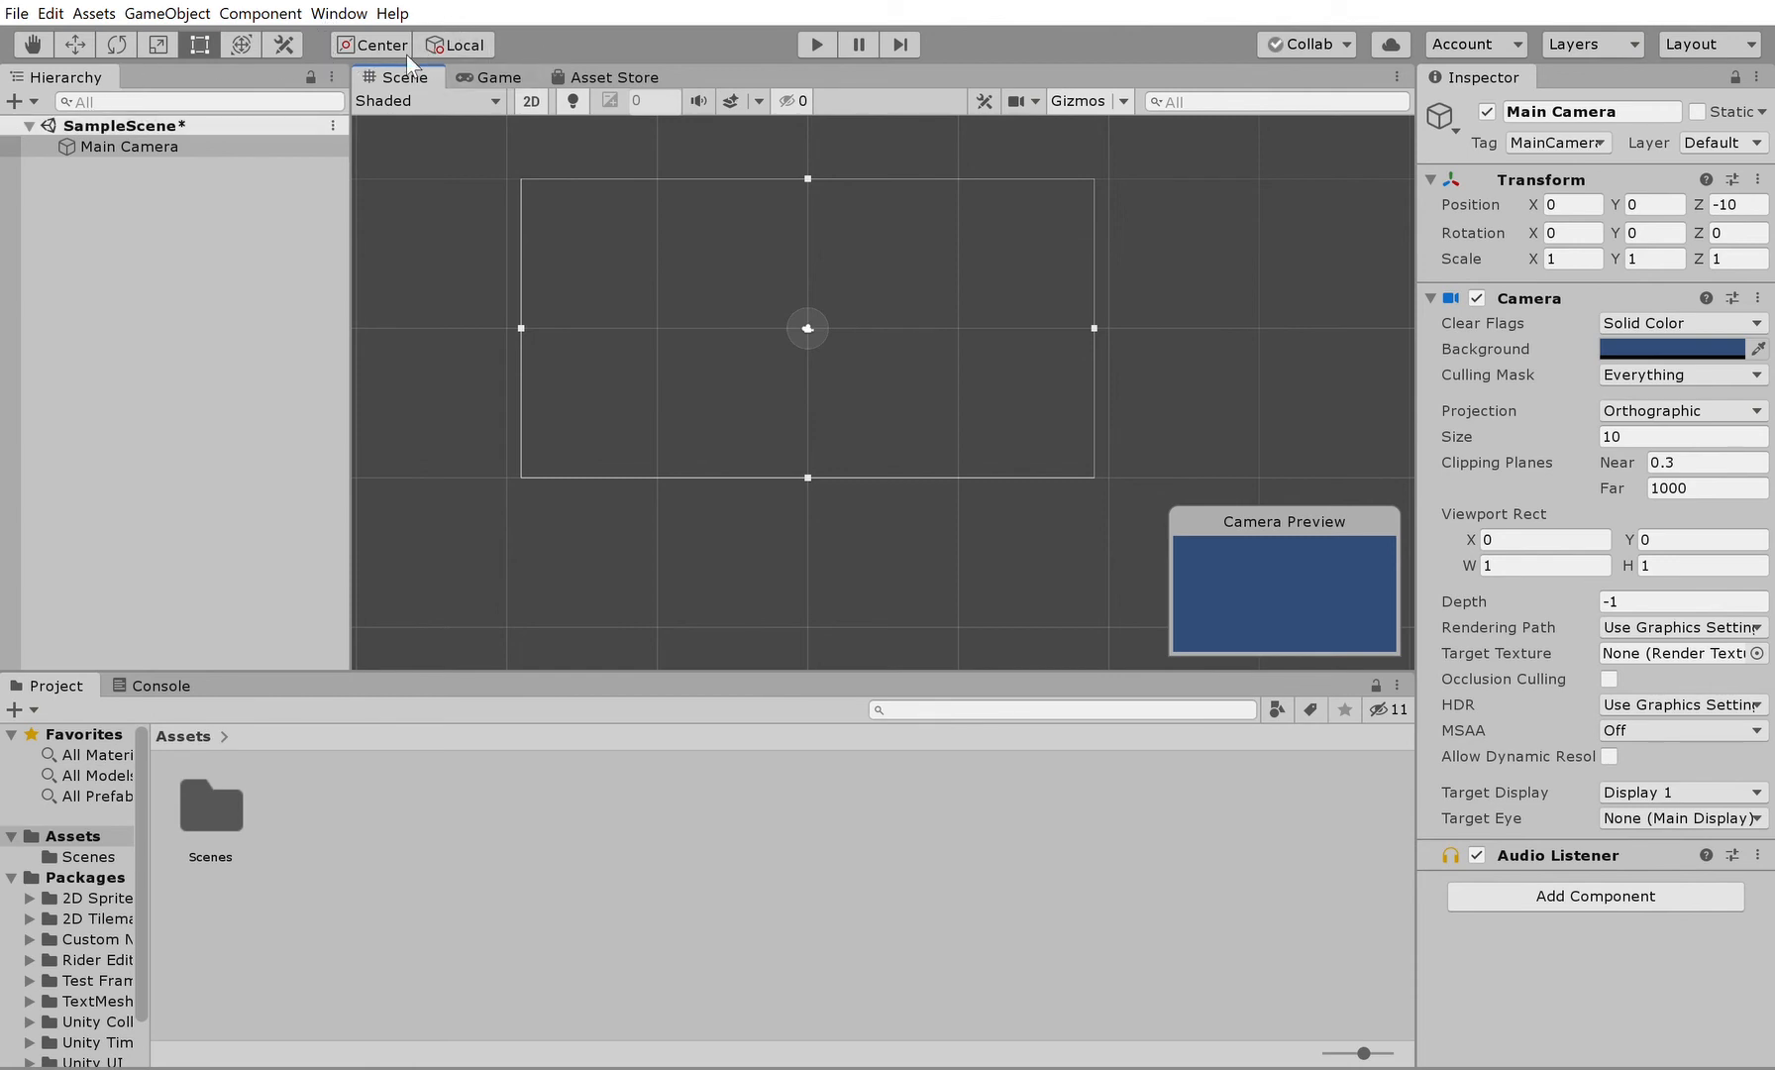
left_click(488, 77)
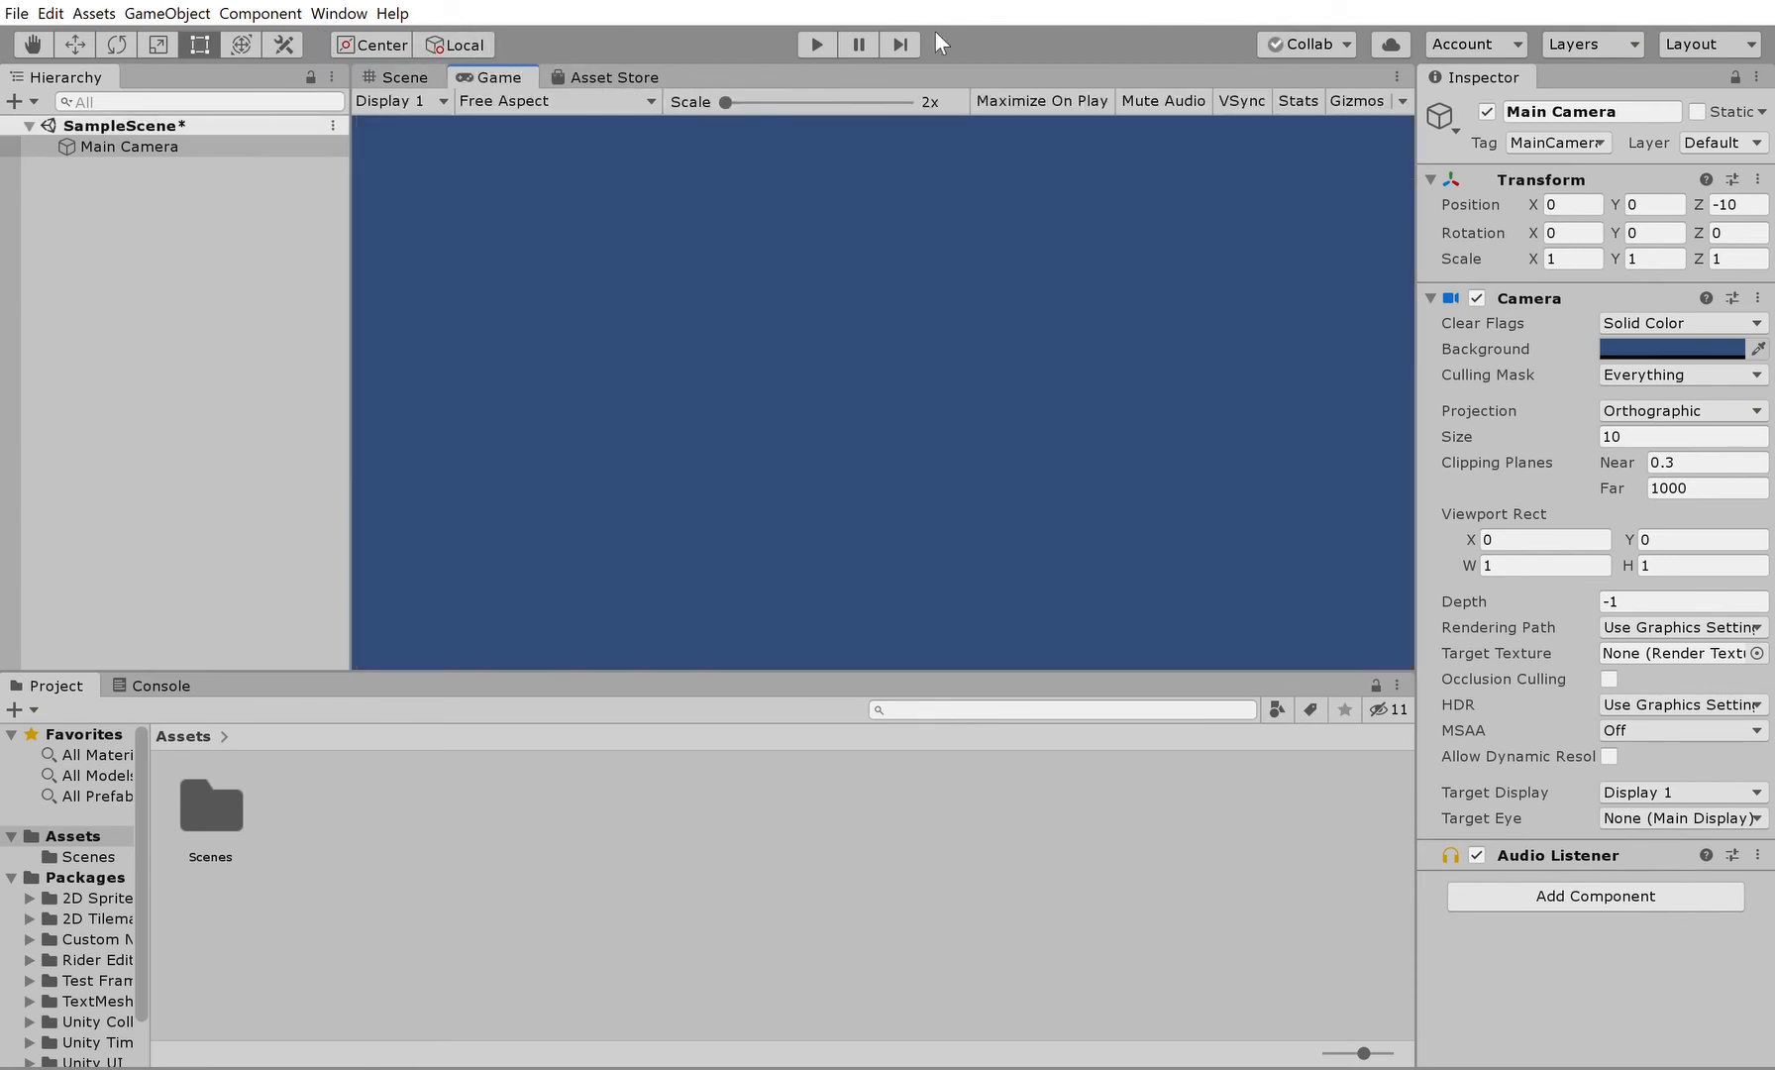